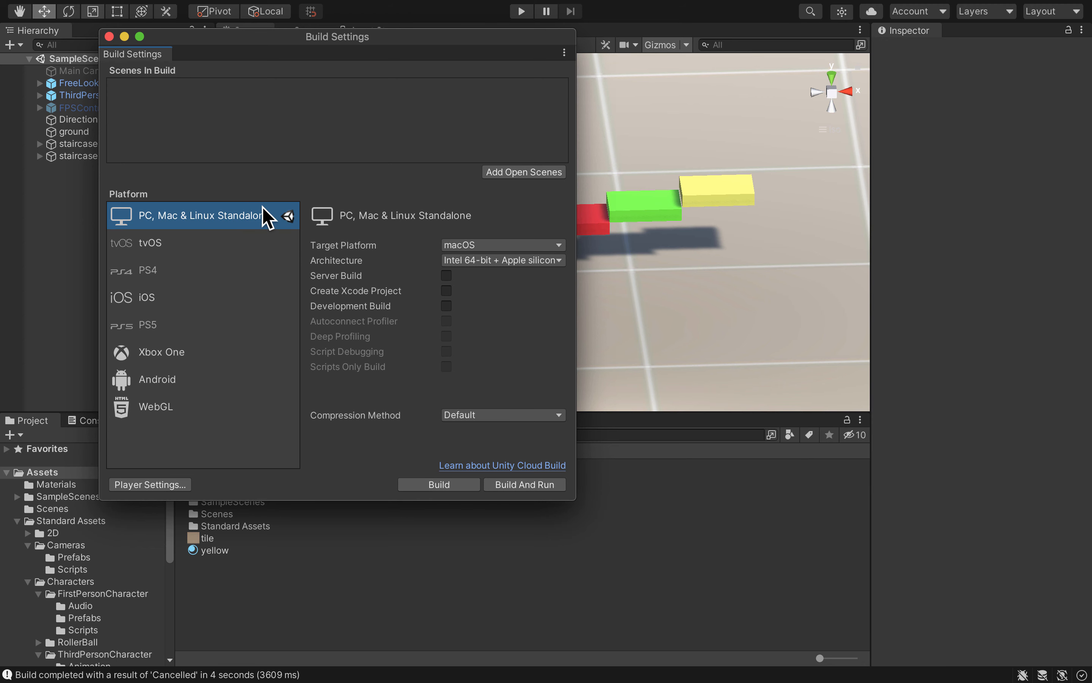
Step: Examine the module availability for the WebGL, Xbox One and Android platforms in the build settings
click(162, 409)
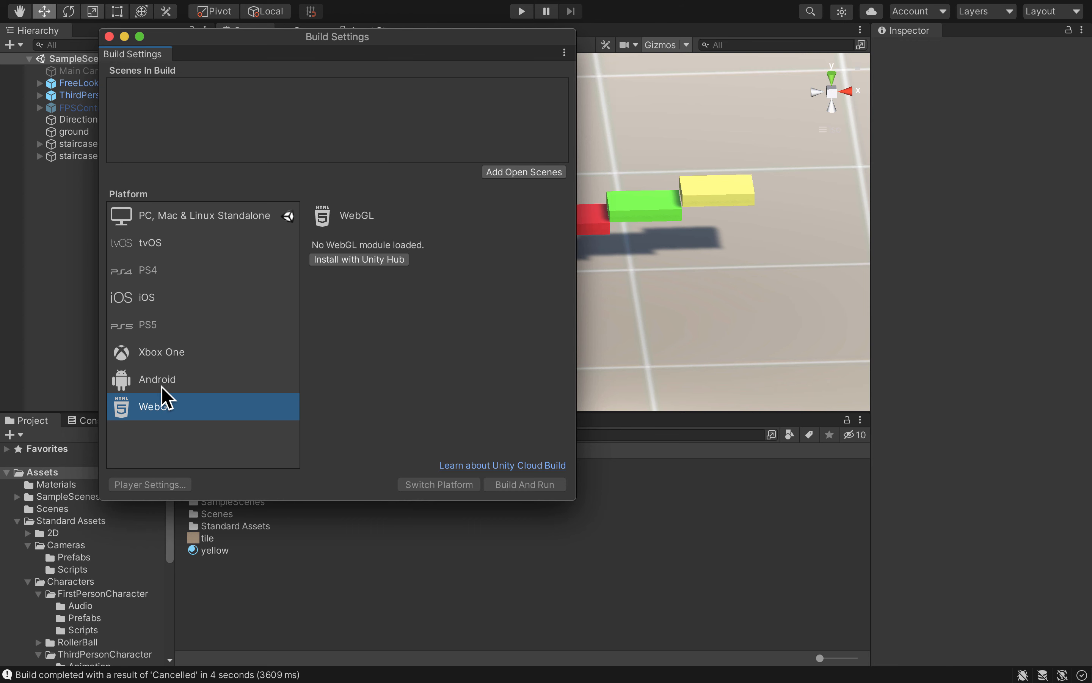
click(162, 384)
click(166, 356)
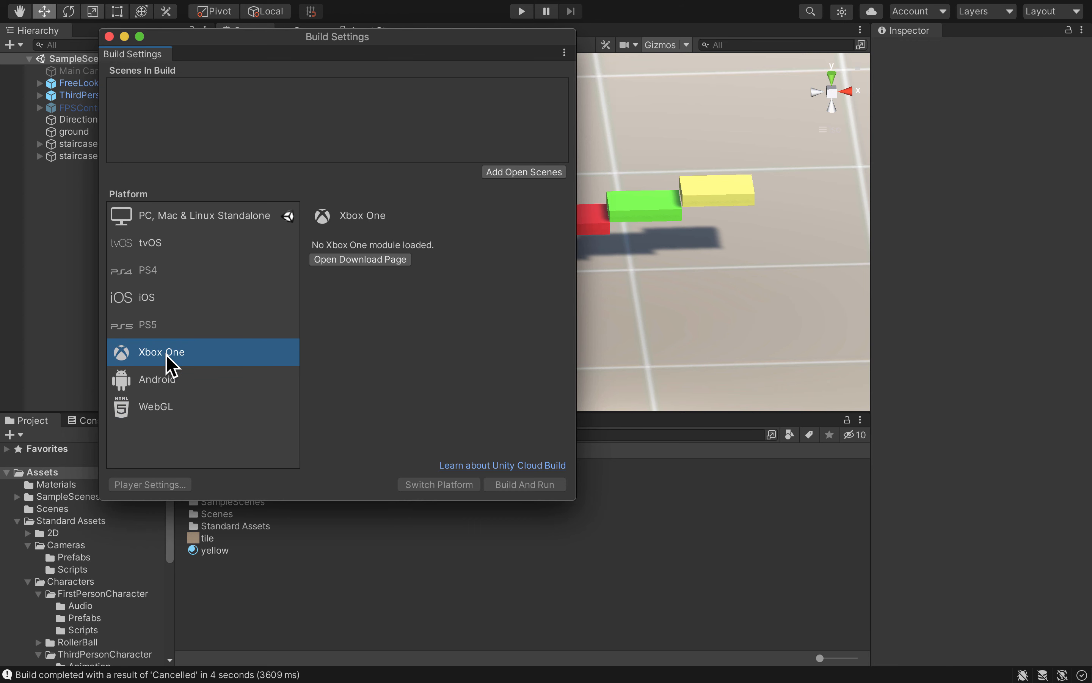
click(166, 408)
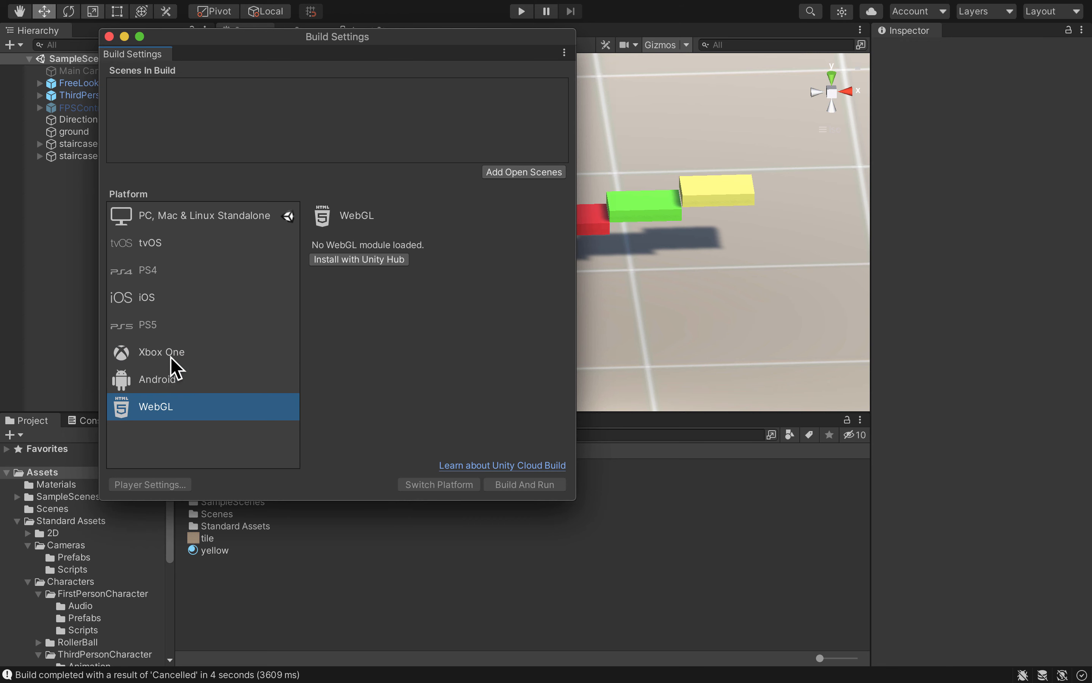
click(170, 356)
click(168, 379)
click(166, 408)
click(154, 383)
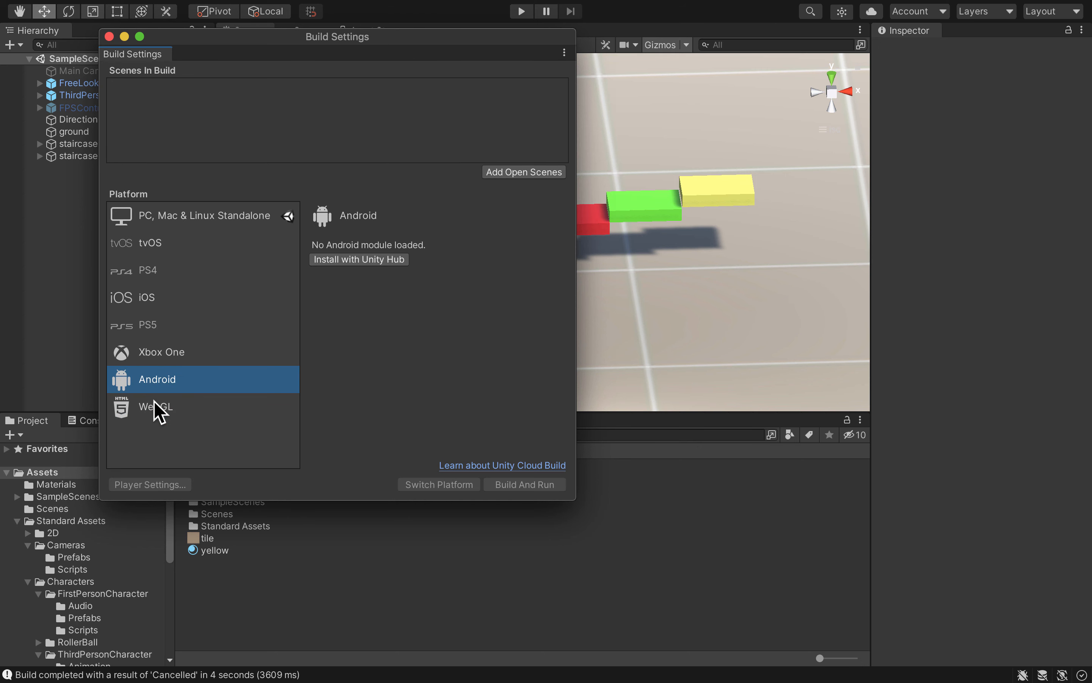
Step: Start adding the WebGL module through Unity Hub and review the modules offered for Unity 2021.1.19f1
click(155, 400)
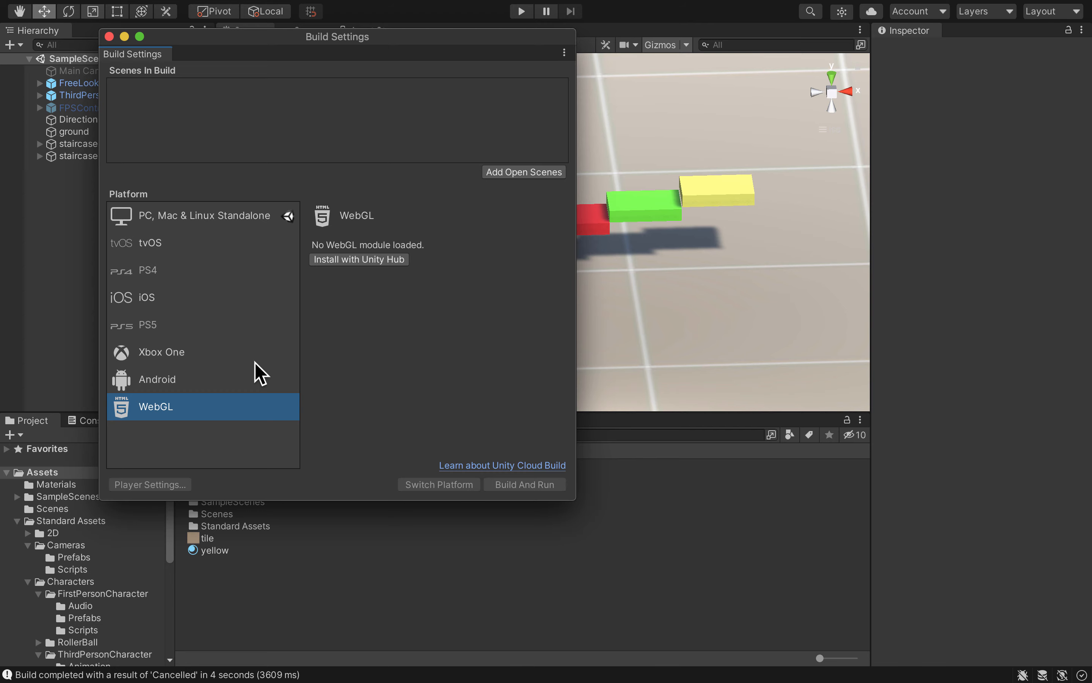
click(350, 259)
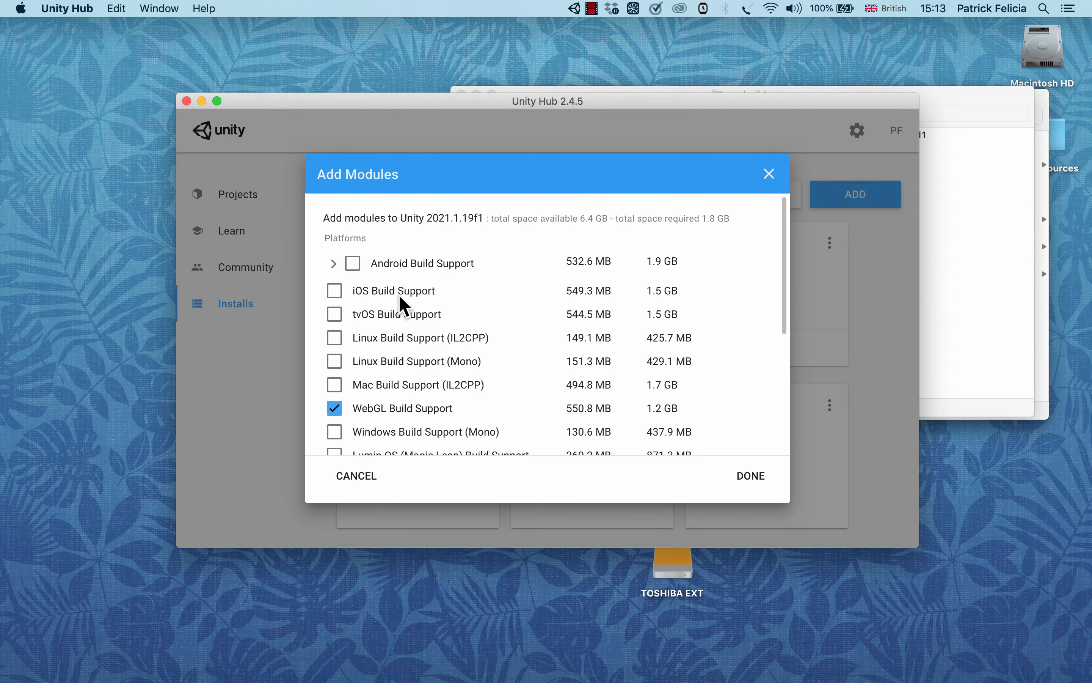
scroll(398, 294, down, 5)
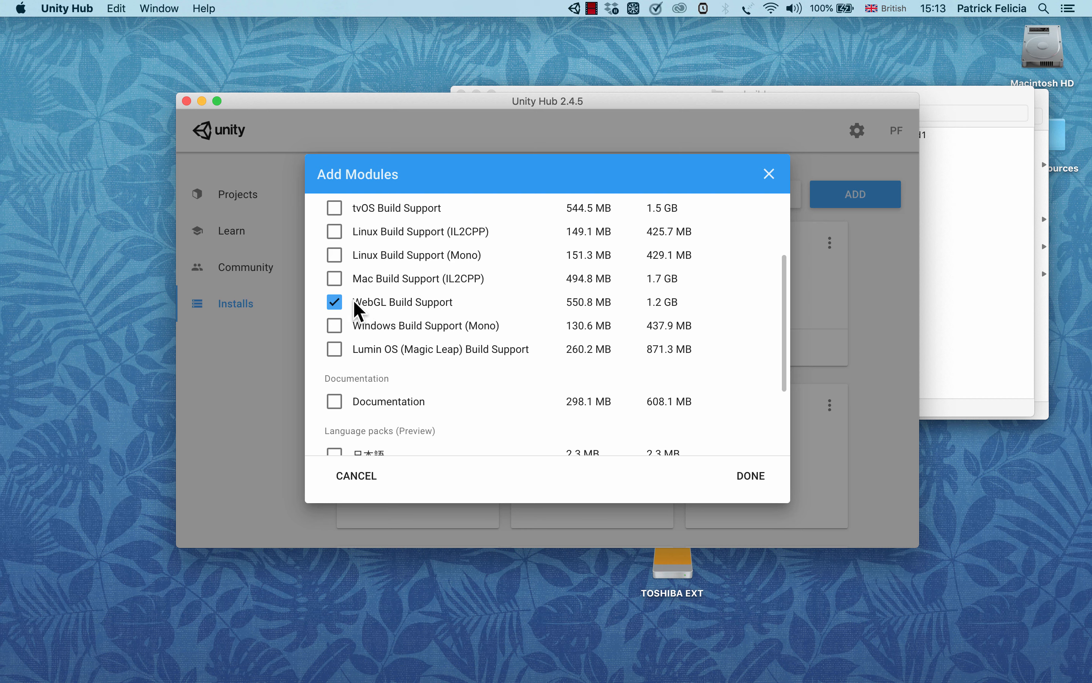
scroll(375, 303, up, 2)
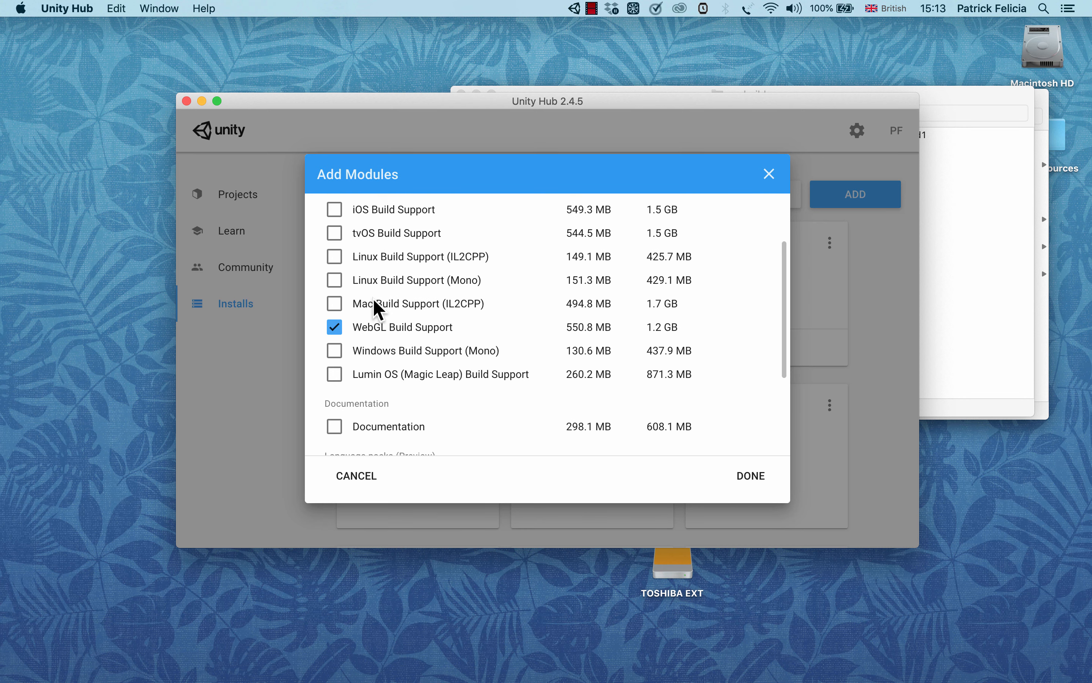
scroll(377, 309, up, 1)
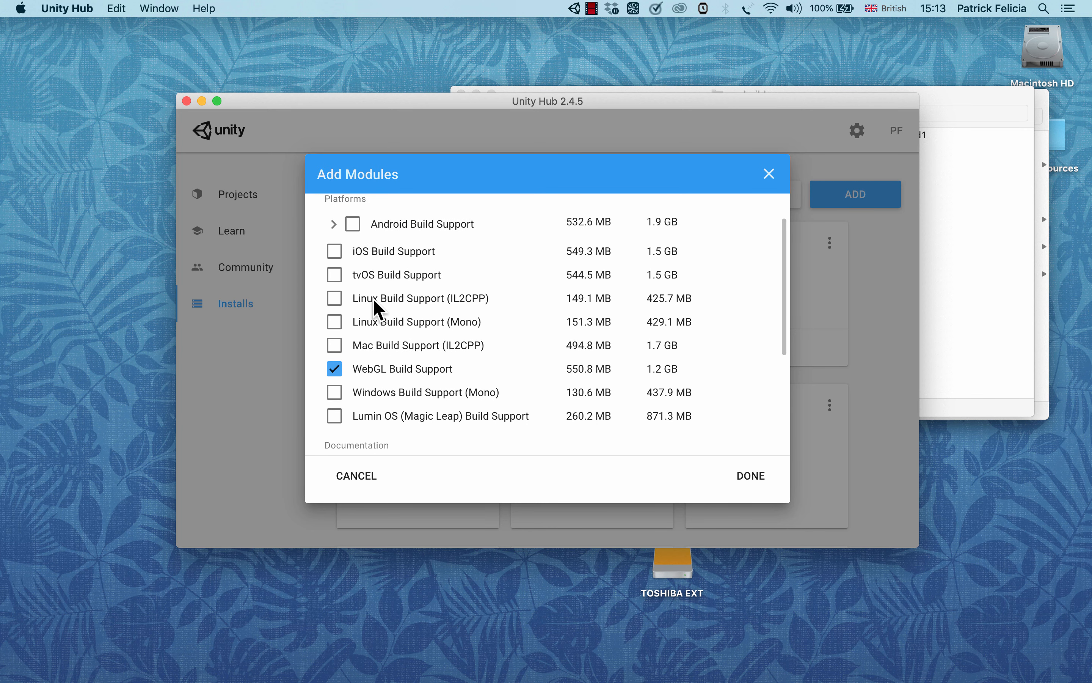
click(335, 252)
scroll(341, 308, down, 1)
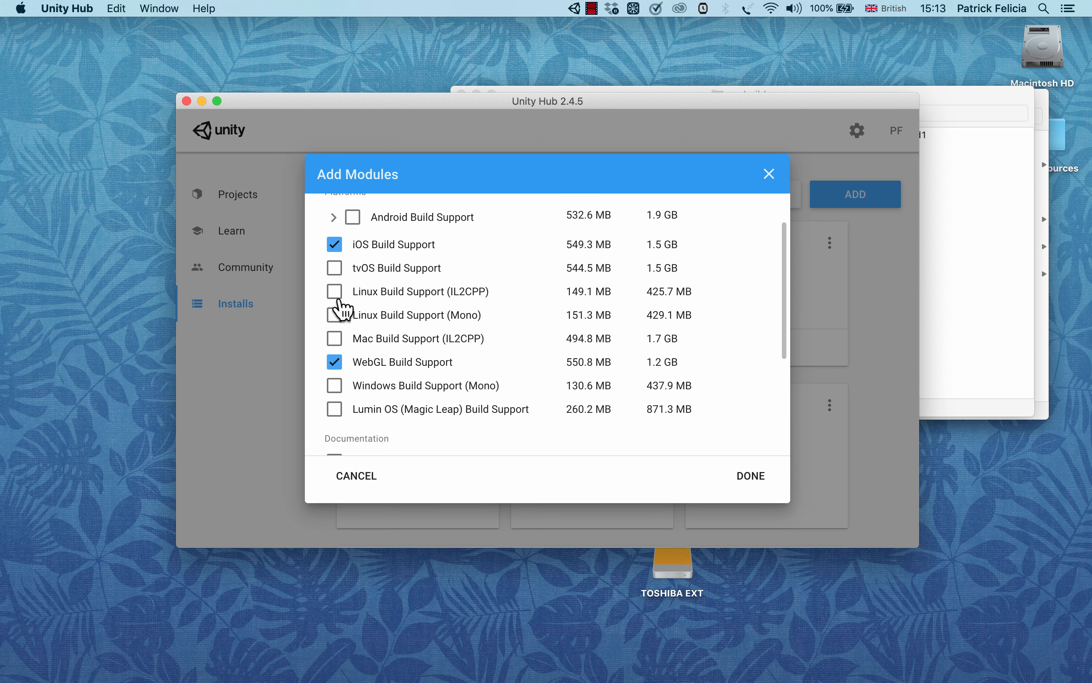
scroll(341, 308, down, 1)
scroll(339, 307, up, 2)
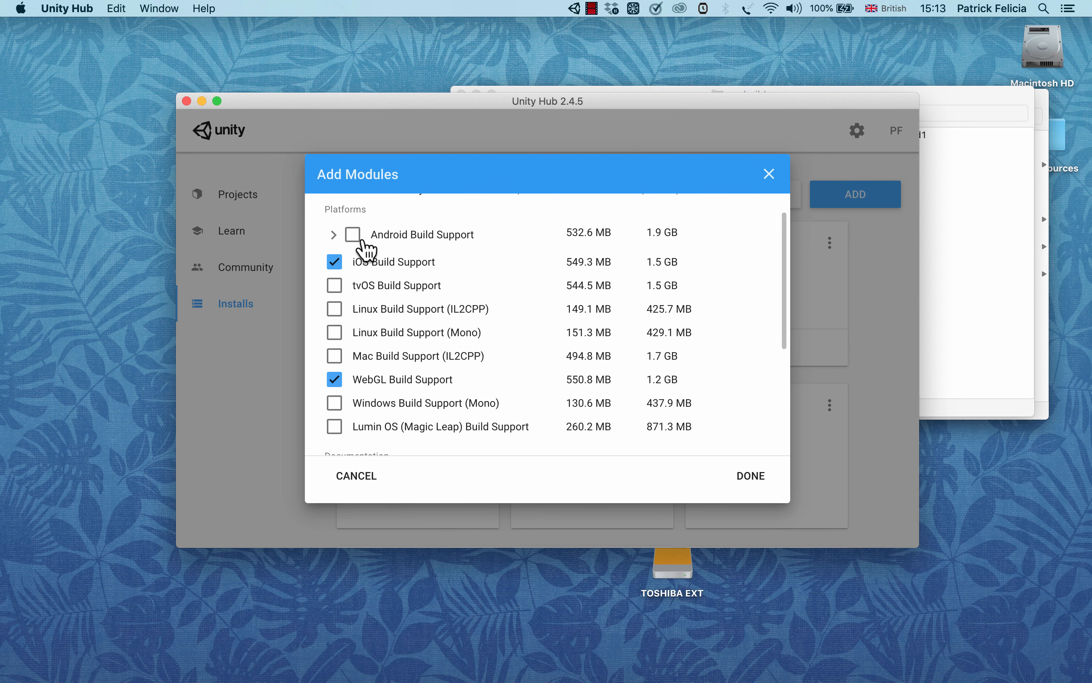
click(356, 239)
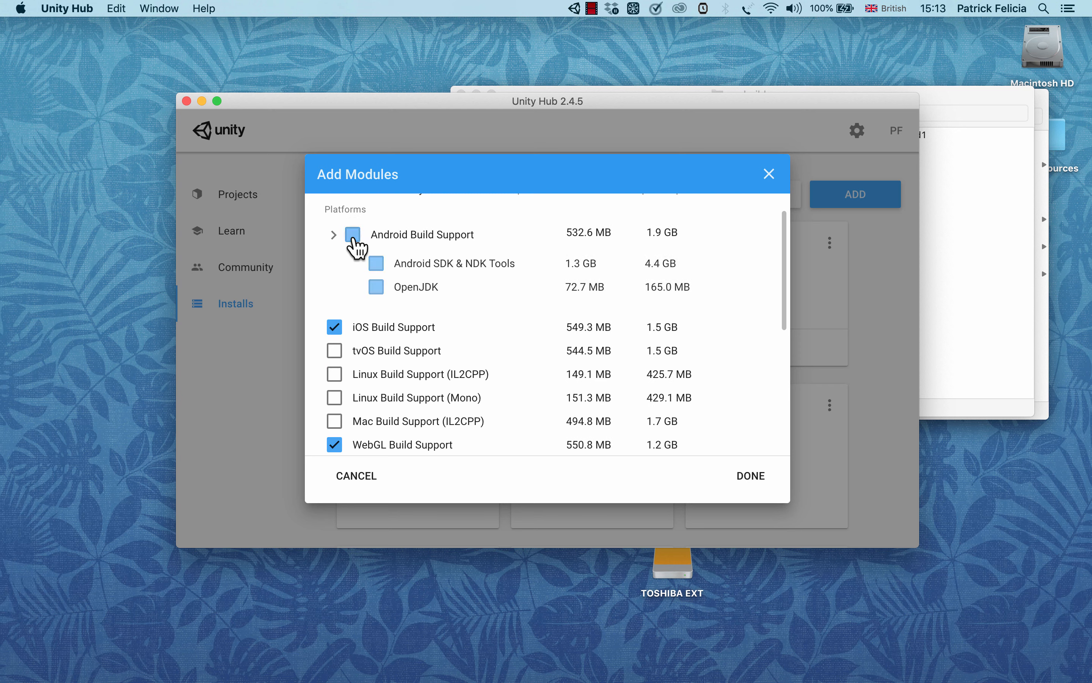
scroll(345, 271, down, 2)
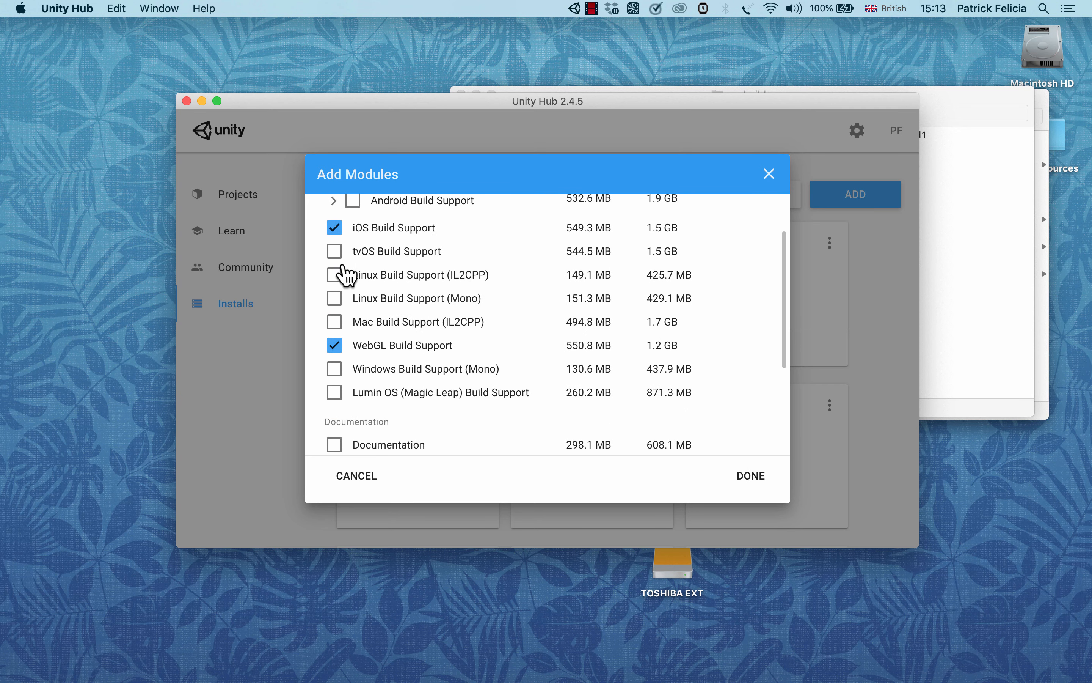
scroll(345, 273, down, 1)
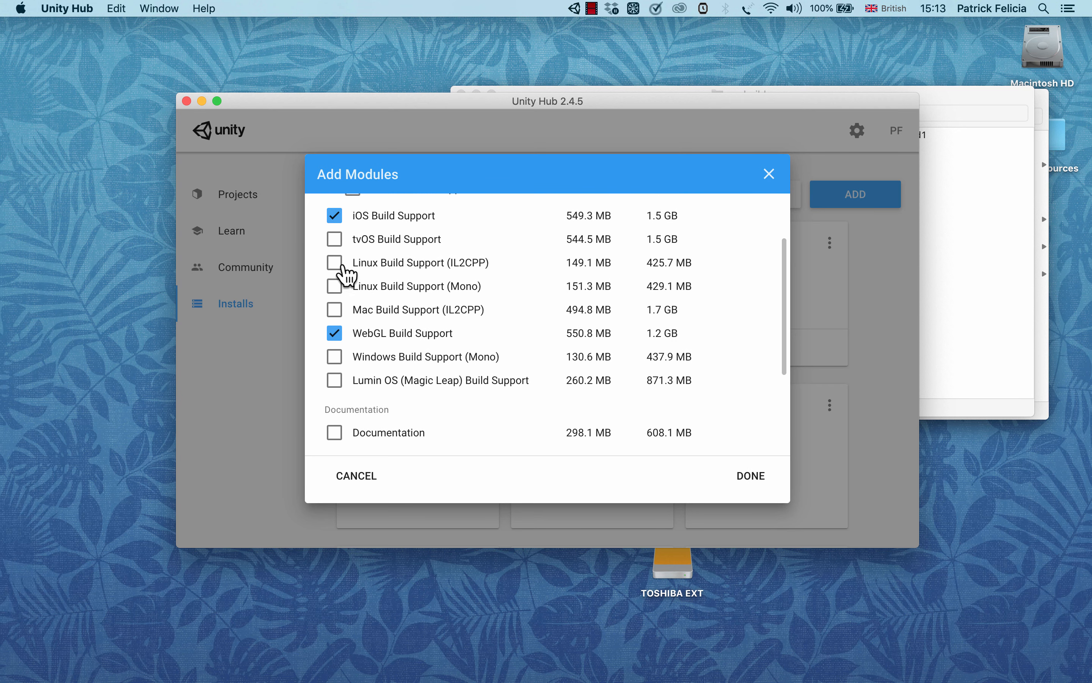
scroll(345, 273, up, 1)
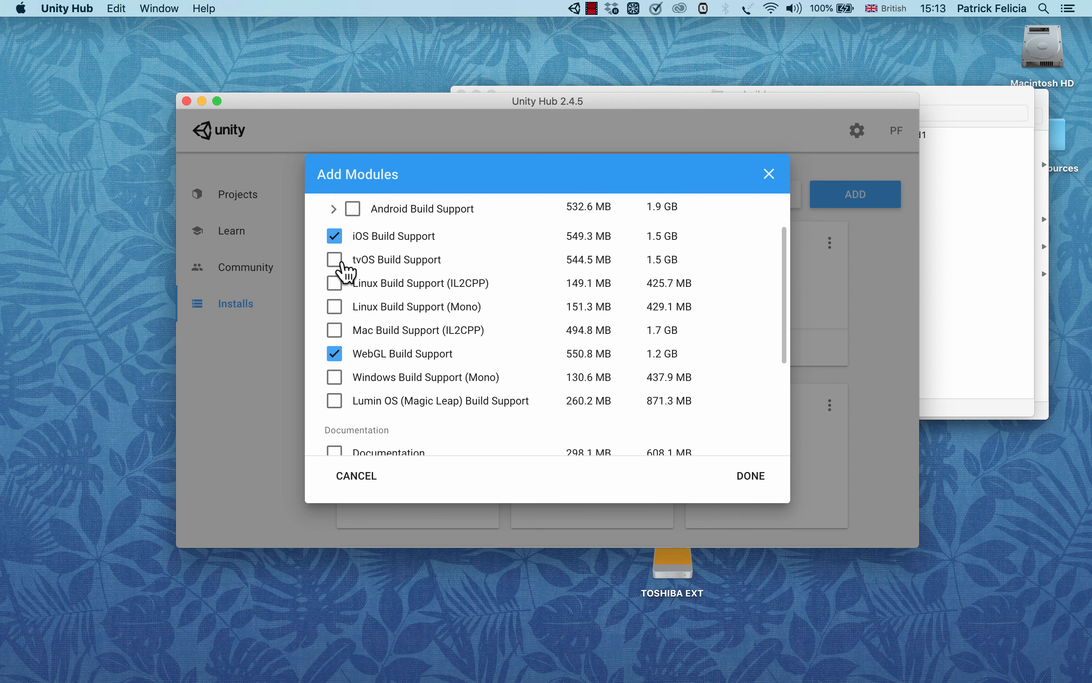
click(335, 237)
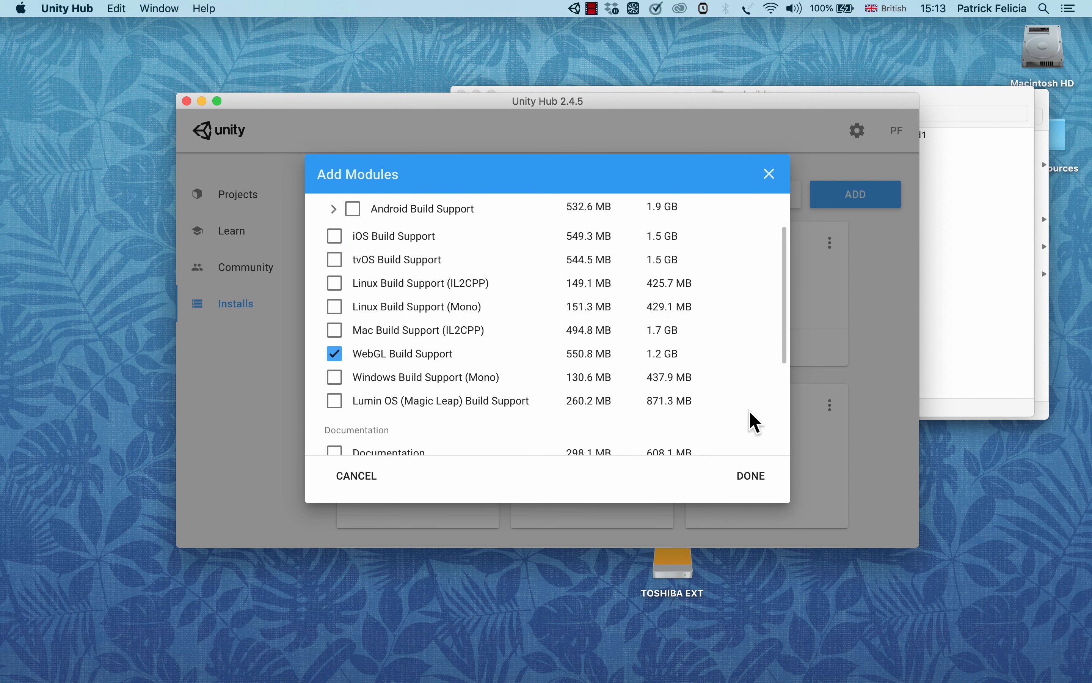
Step: Install the WebGL Build Support module for Unity 2021.1.19f1
click(748, 478)
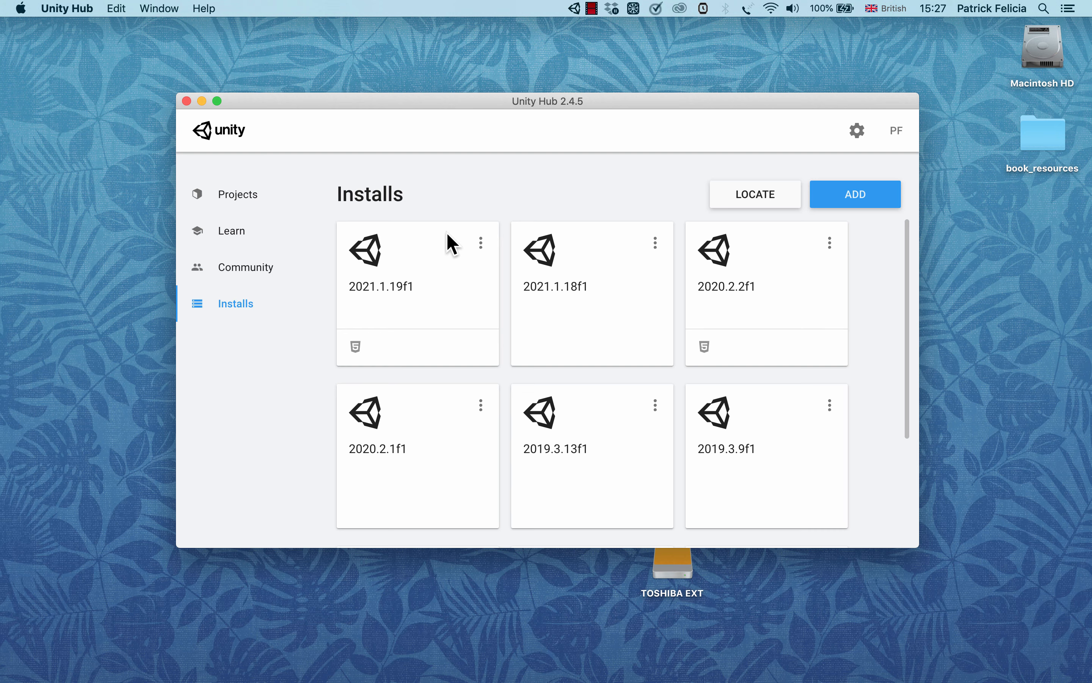
Step: Switch to the Unity editor and close it, saving the changes made in SampleScene
key(super+Tab)
key(super+Tab)
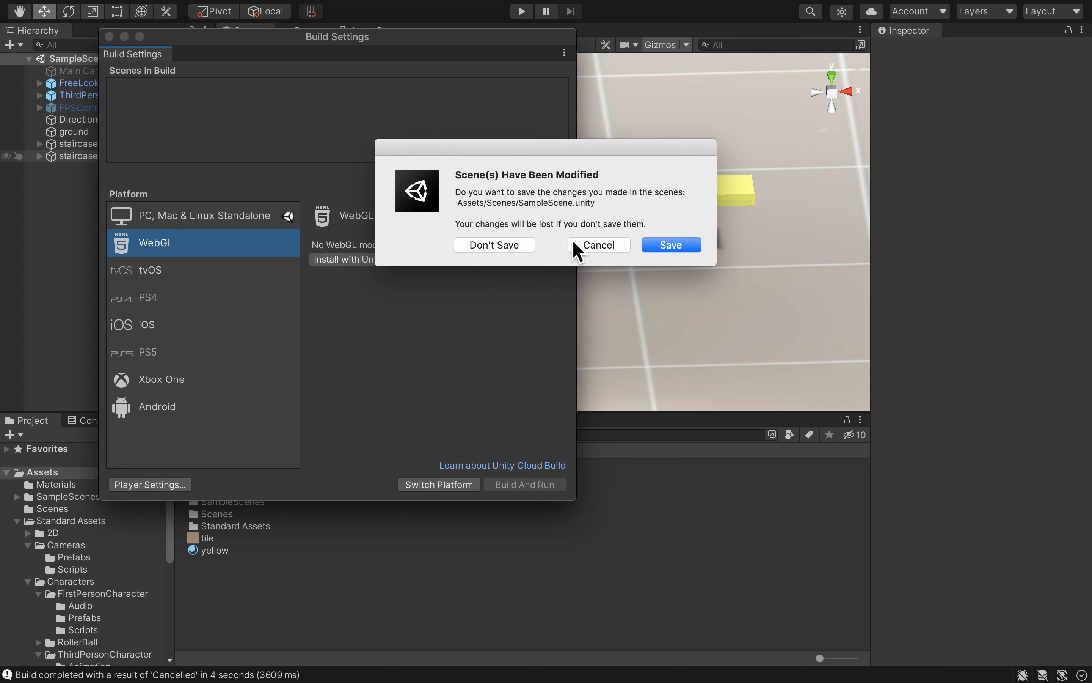
click(662, 239)
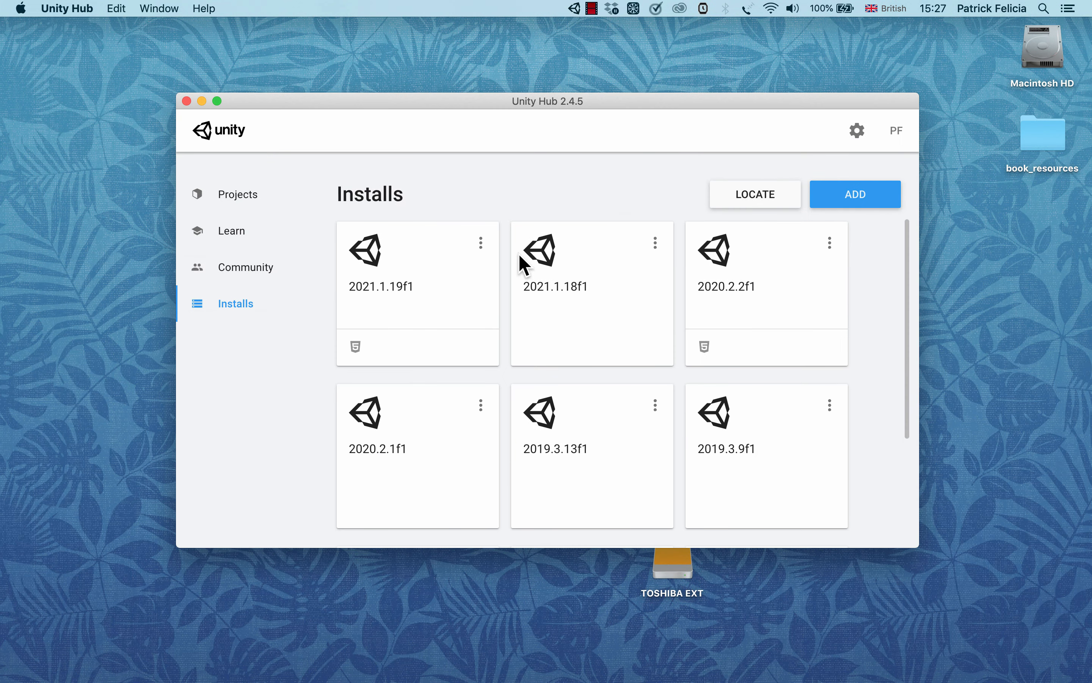
Step: Reopen the Foundations project from the Unity Hub project list
key(super+Tab)
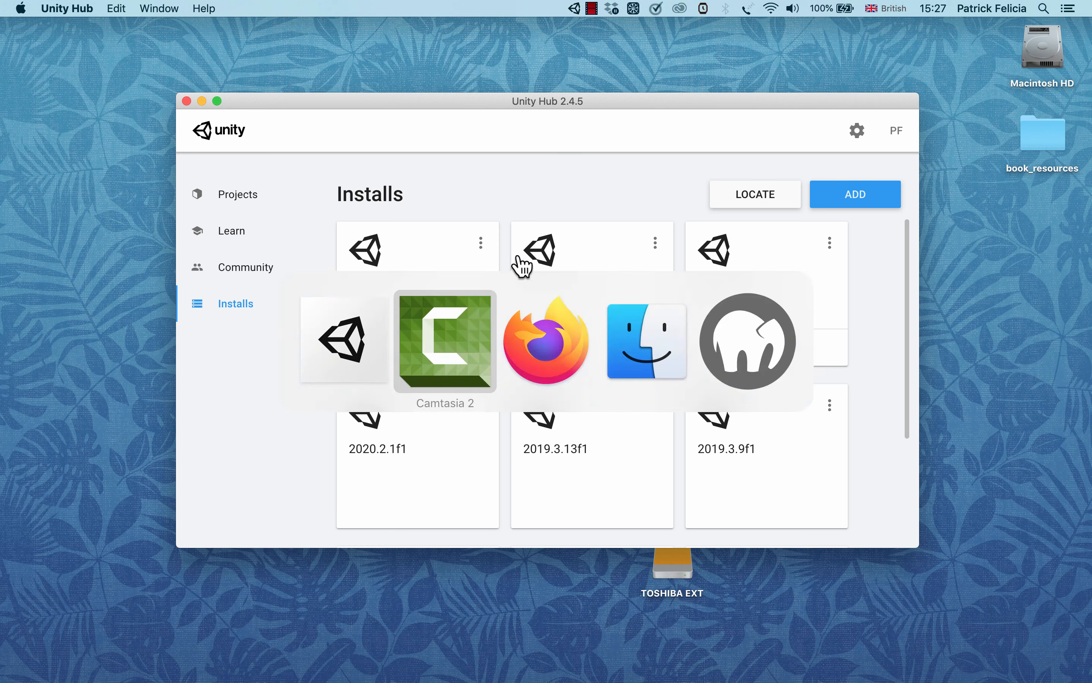
key(Escape)
click(239, 204)
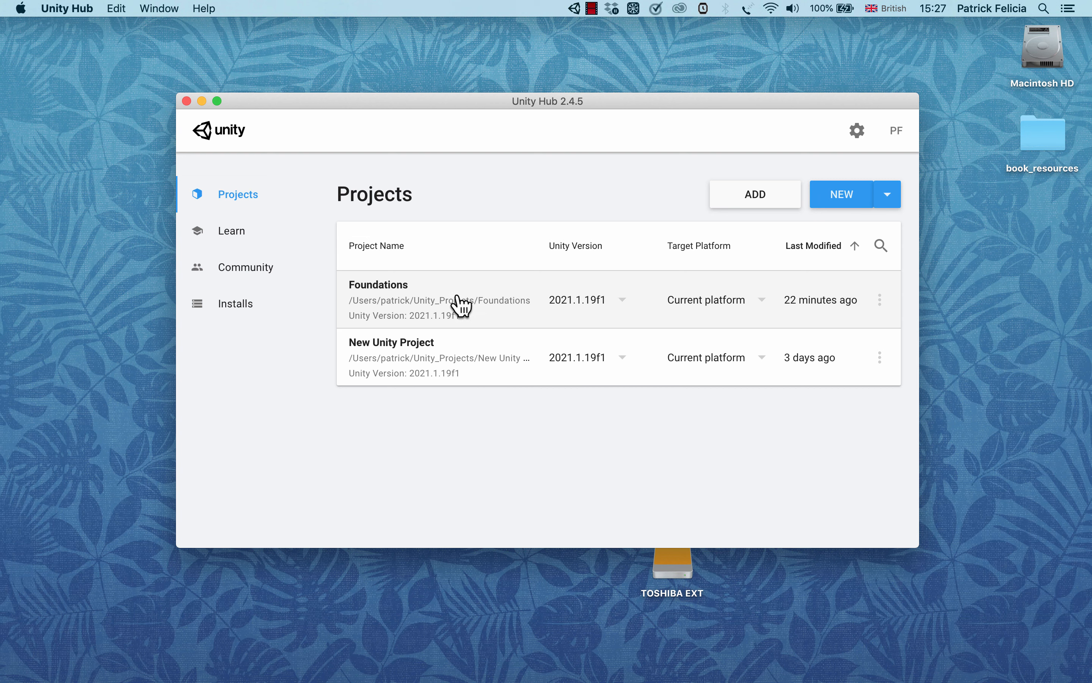
click(459, 299)
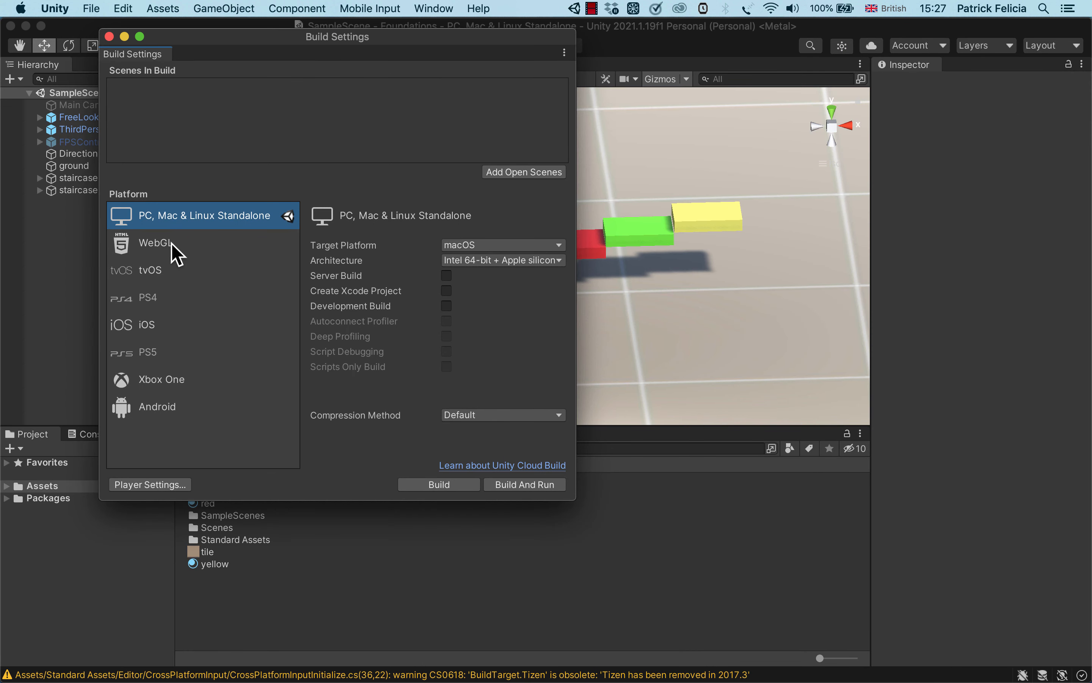
Step: Enable Development Build for WebGL and switch the project's build platform to WebGL
click(175, 254)
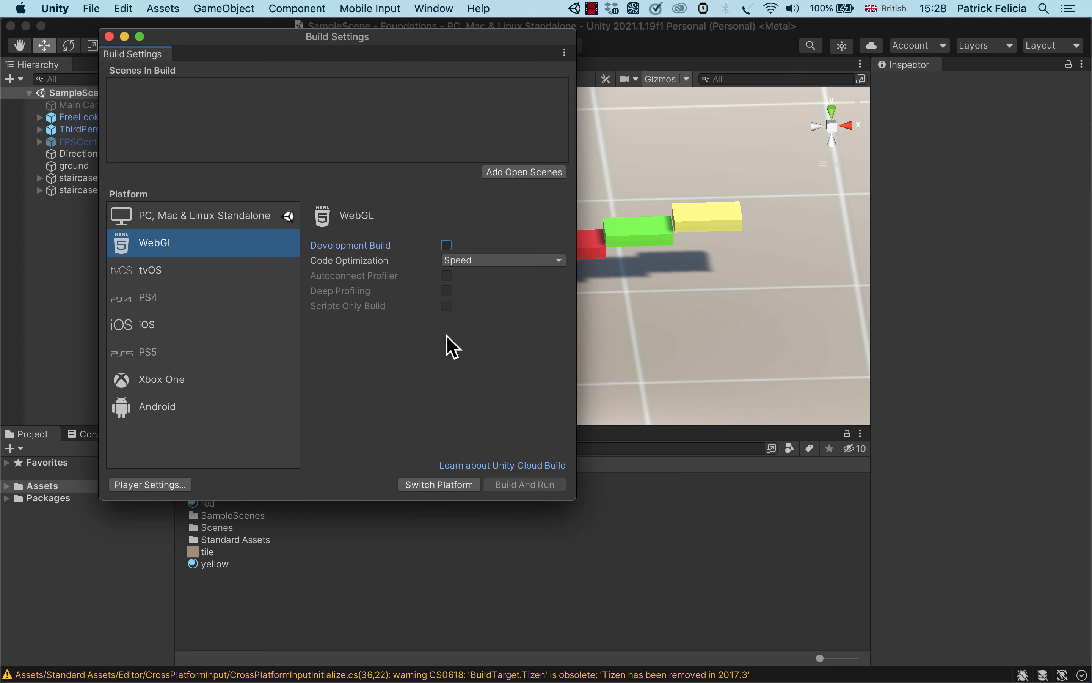
click(446, 245)
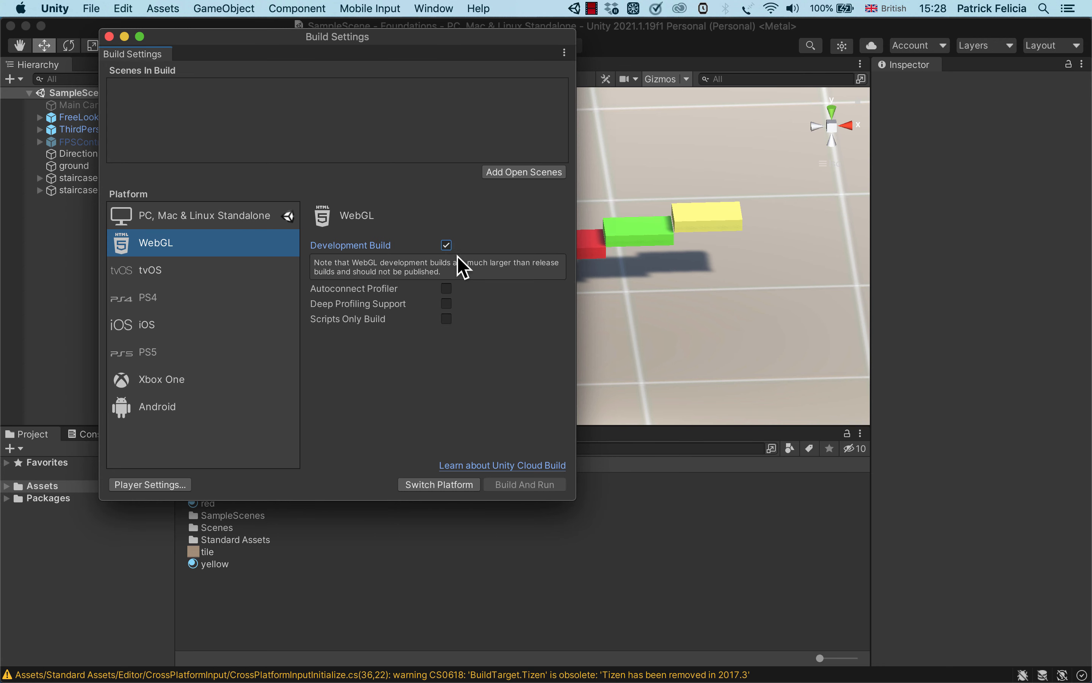
click(425, 481)
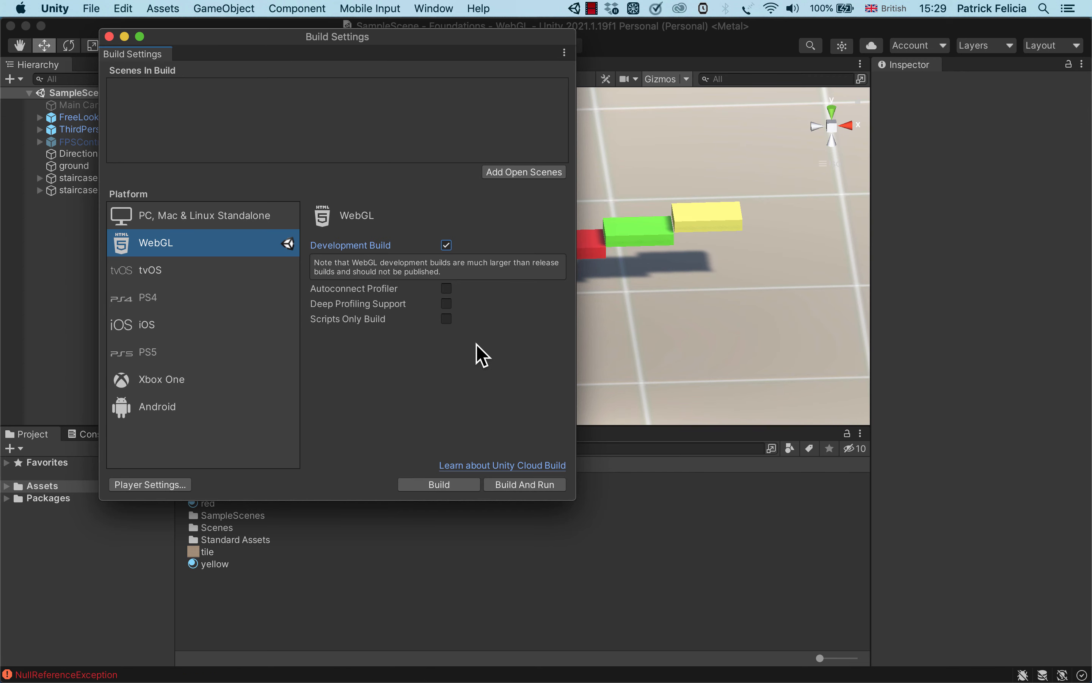
Step: Start a WebGL Build And Run and create a folder named webgl inside my_builds for it
click(505, 481)
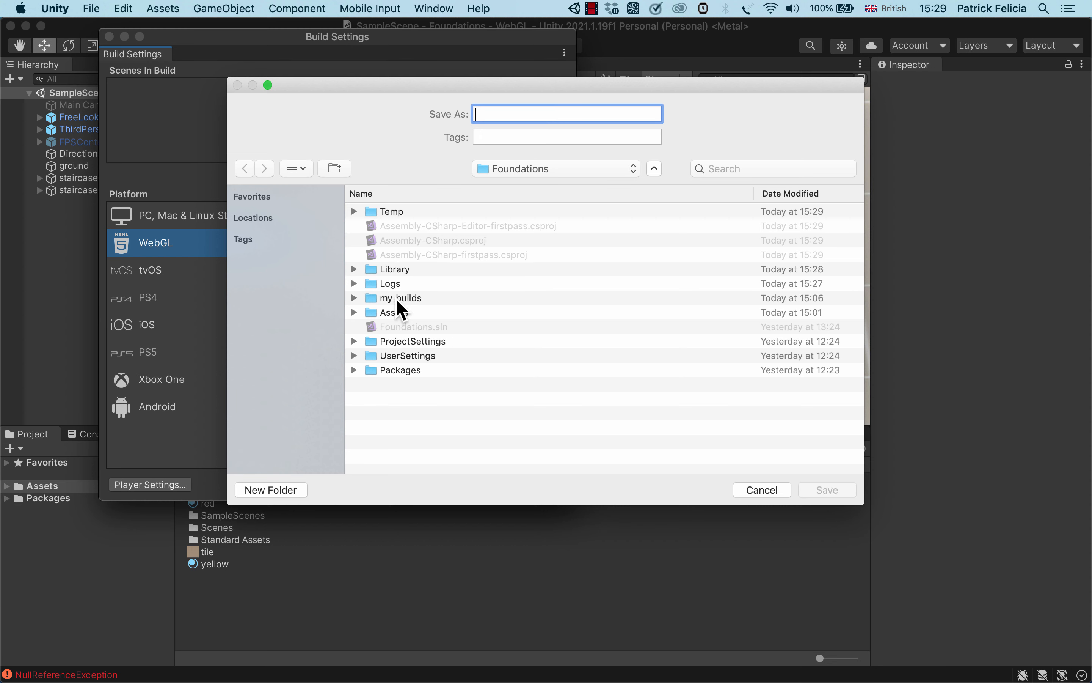
double_click(411, 299)
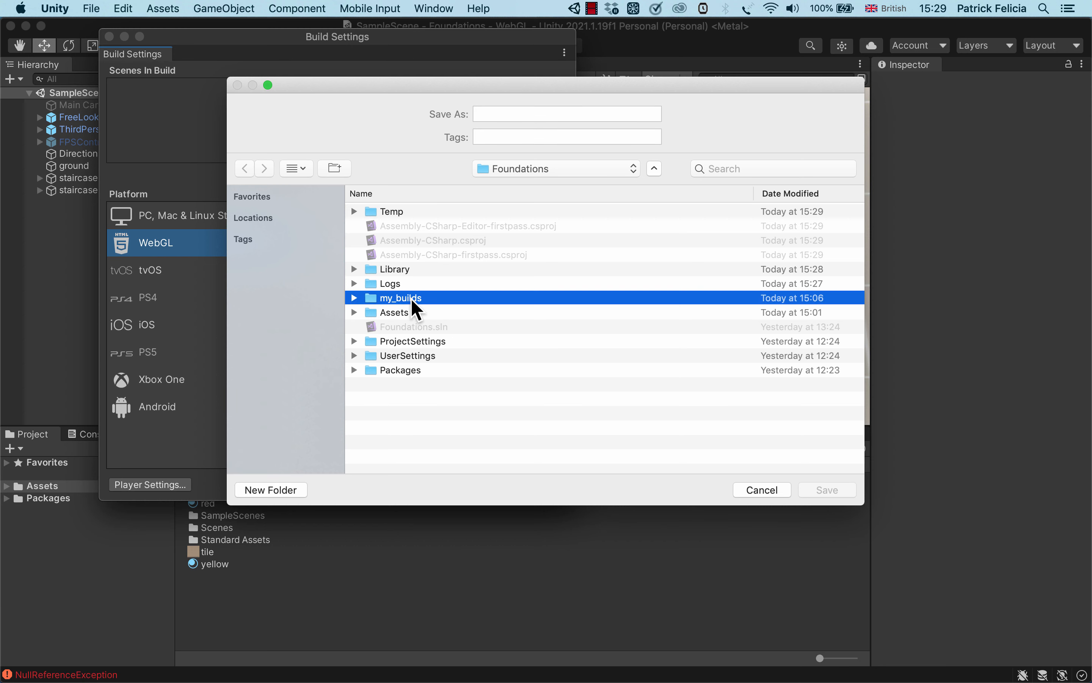
key(super+shift+n)
text(webgl)
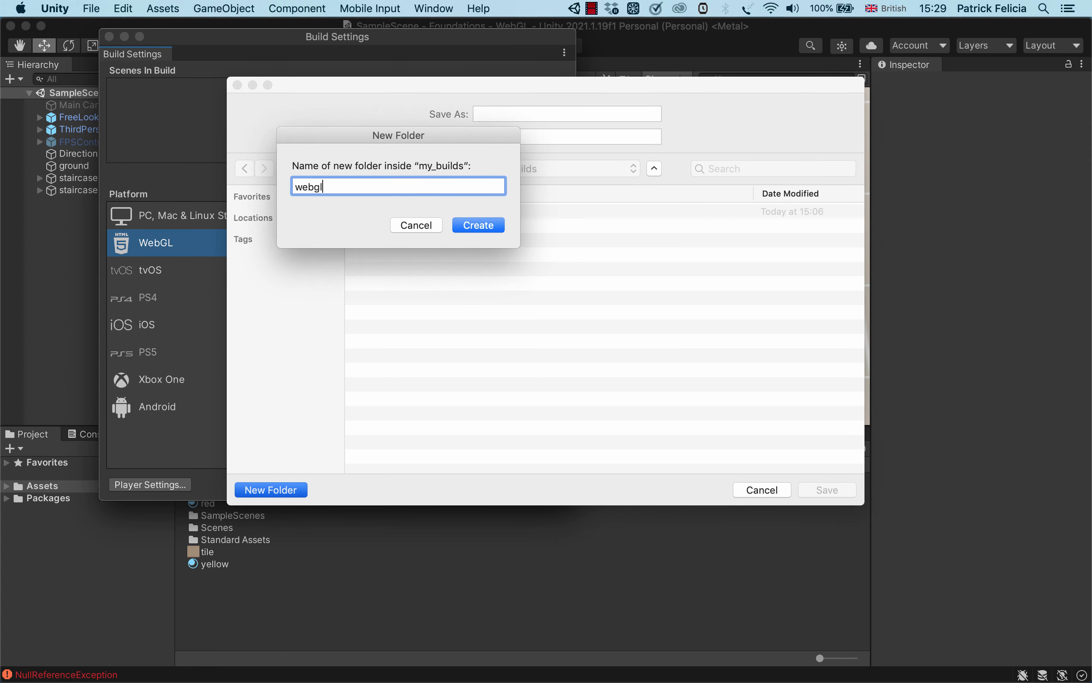
key(Return)
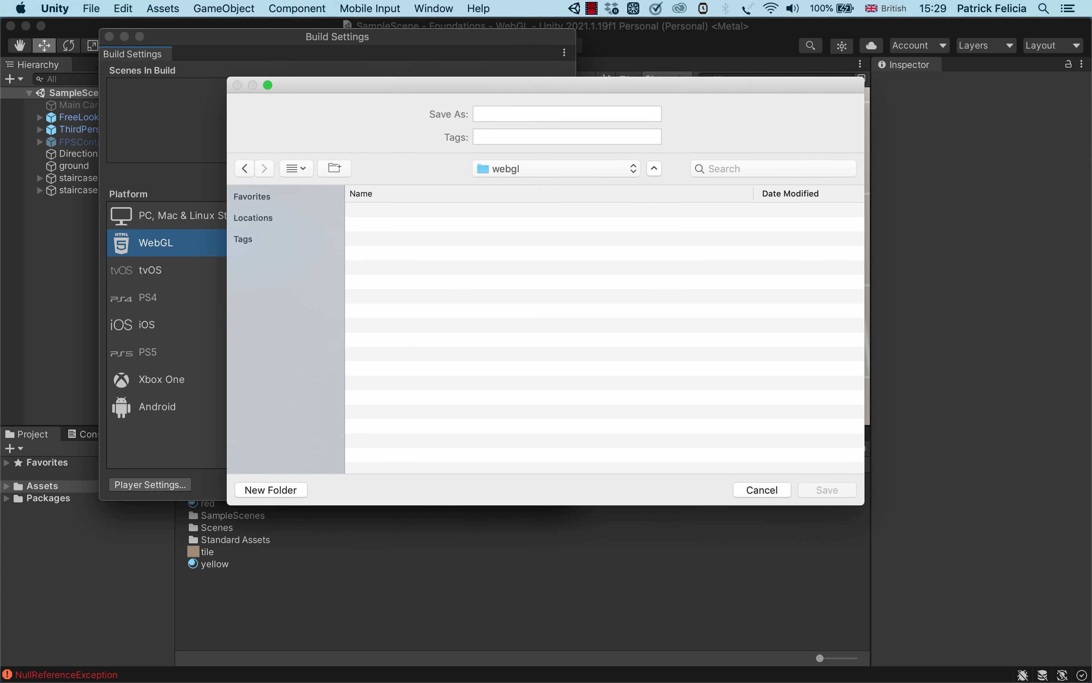
Step: Name the build build1_webgl, save it in the webgl folder and run it
click(509, 117)
text(bu)
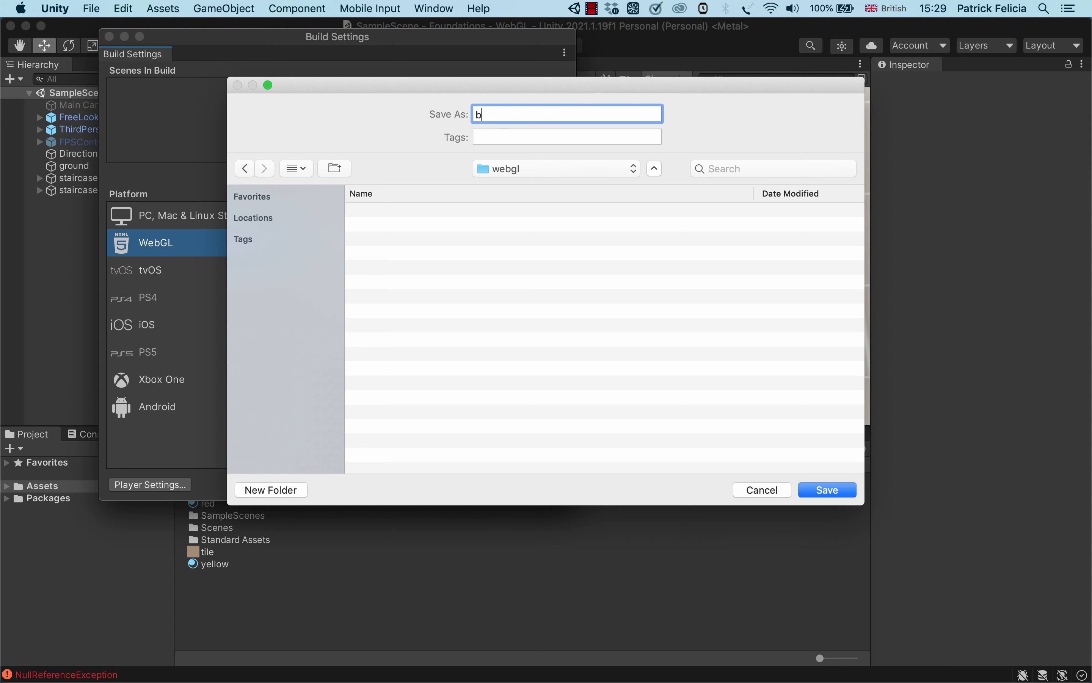
text(uil1)
key(BackSpace)
key(BackSpace)
key(BackSpace)
key(BackSpace)
text(ild1_webgl)
key(Return)
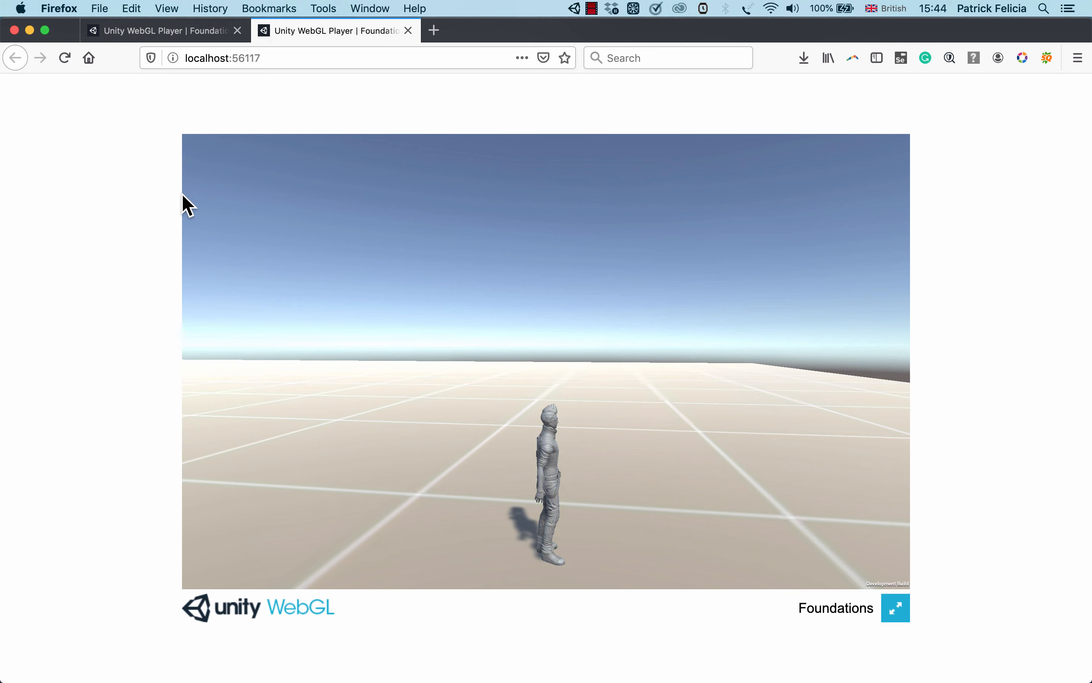
Step: Switch to Finder and try to run the build locally by opening index.html from the build1_webgl folder in Firefox
key(super+Tab)
key(super+Tab)
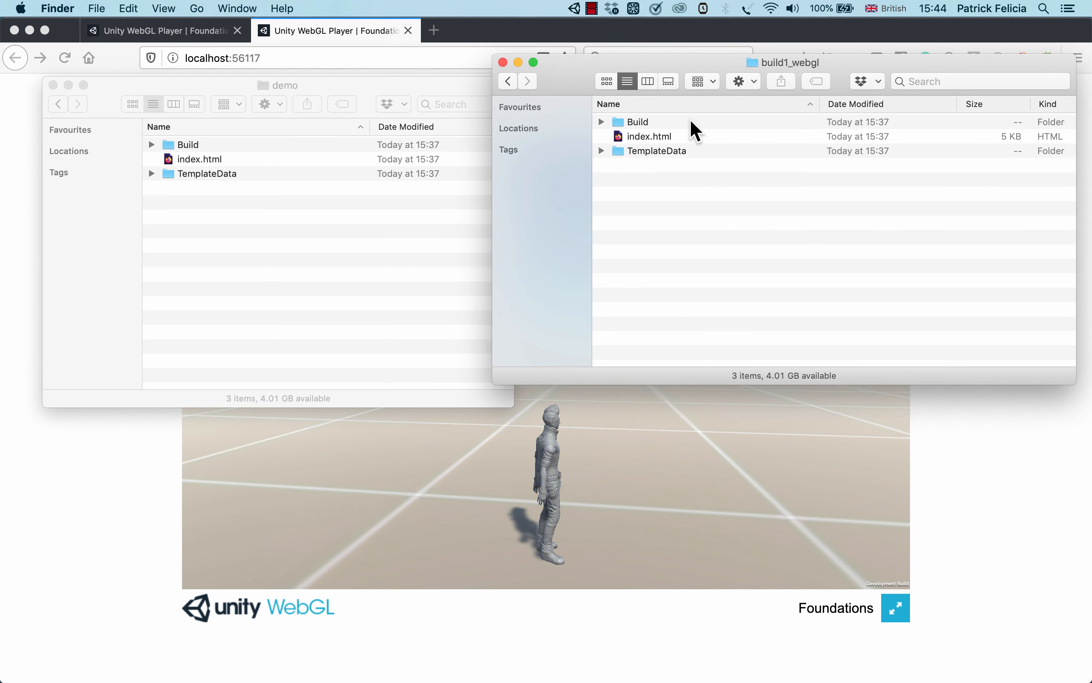
click(651, 137)
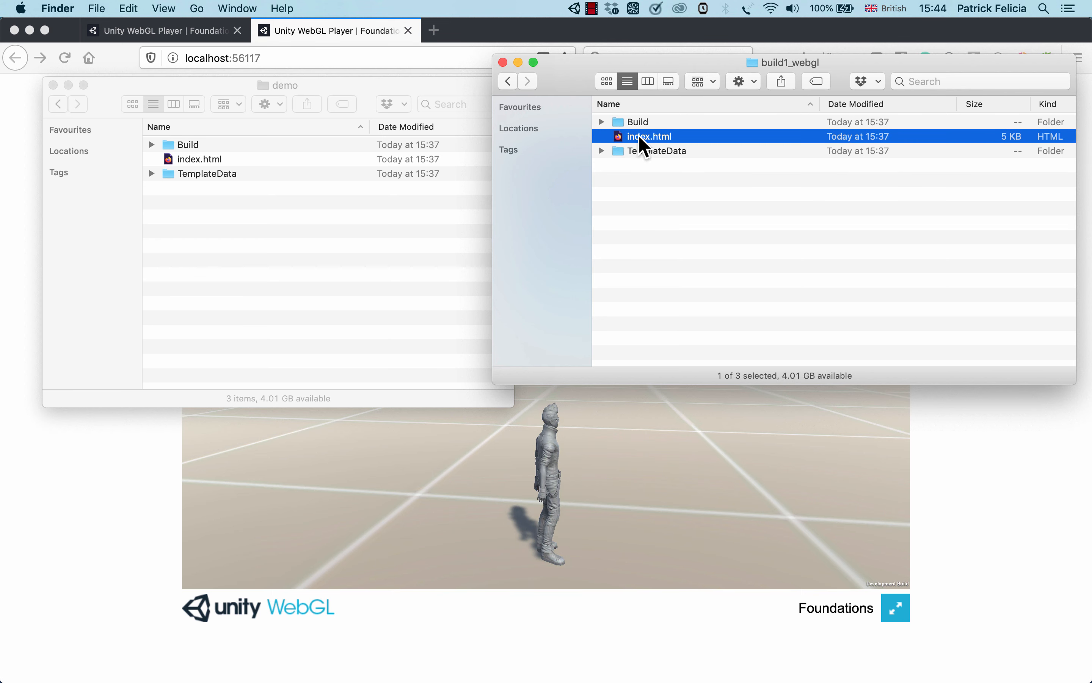
double_click(641, 137)
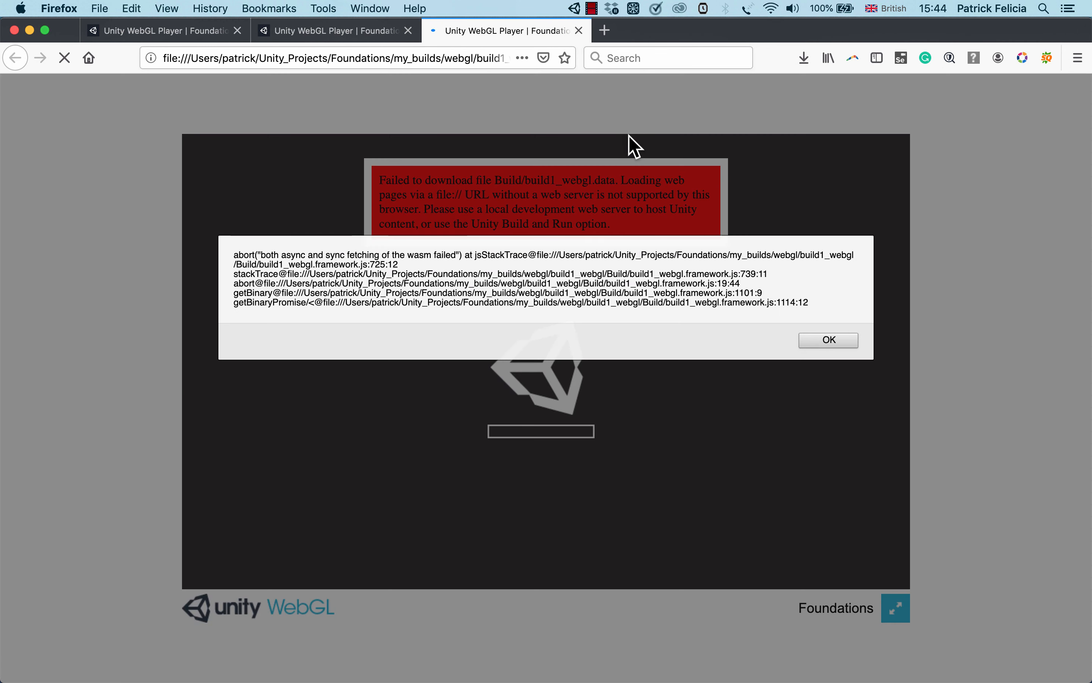
click(819, 340)
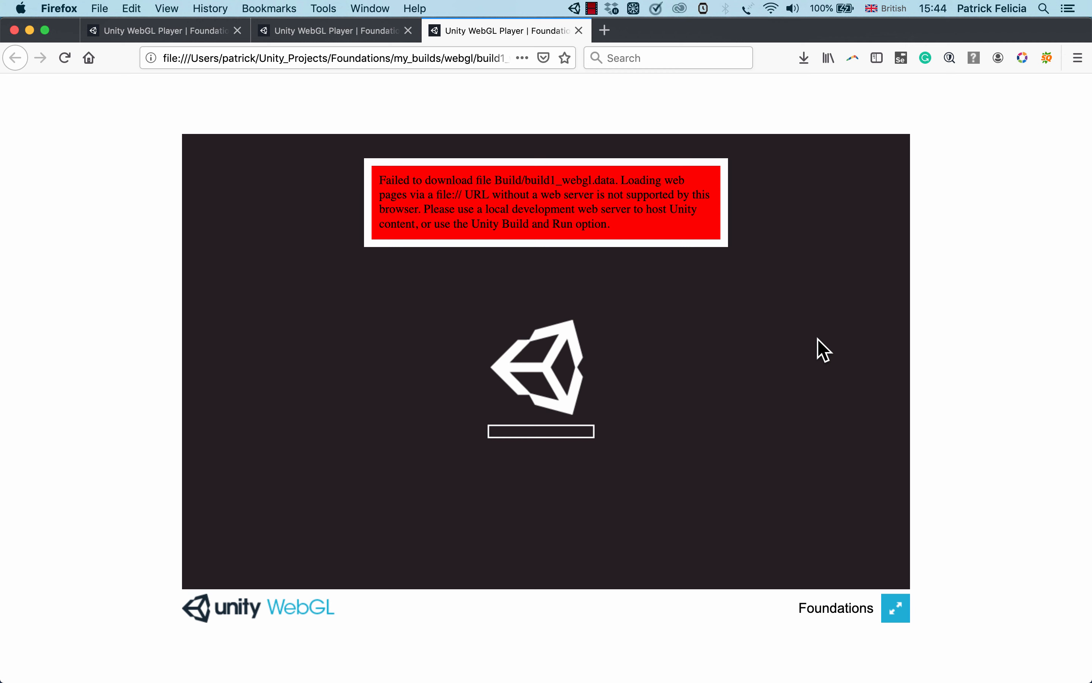
Step: Close the tab of the locally opened index.html and show the WebGL build served at localhost:8888/demo/
click(579, 30)
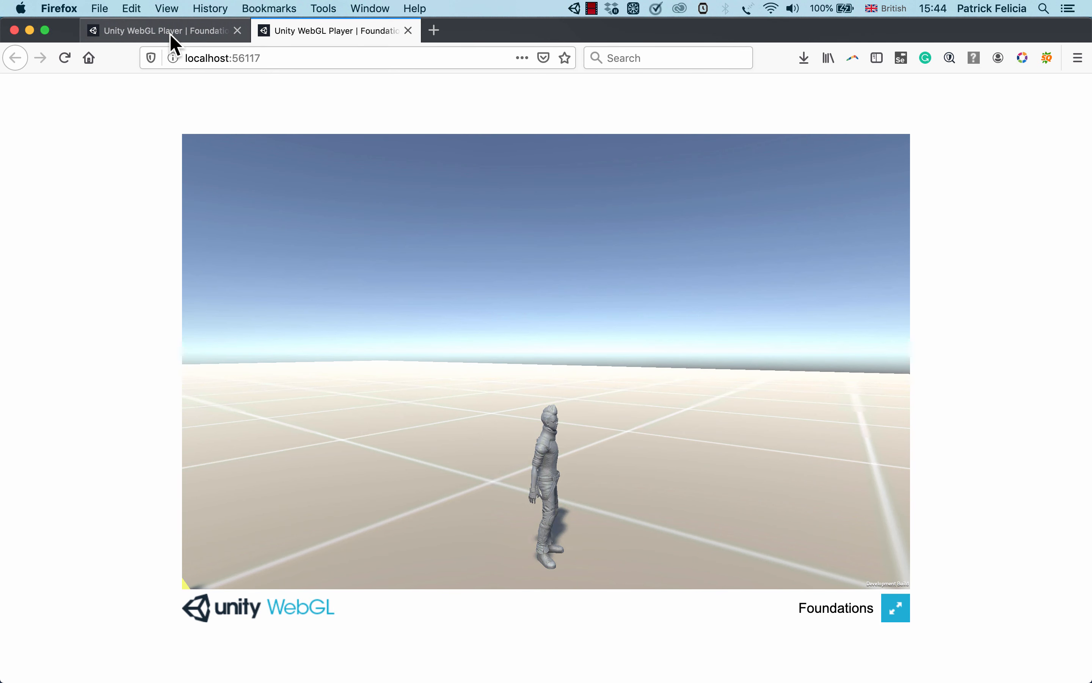
click(175, 43)
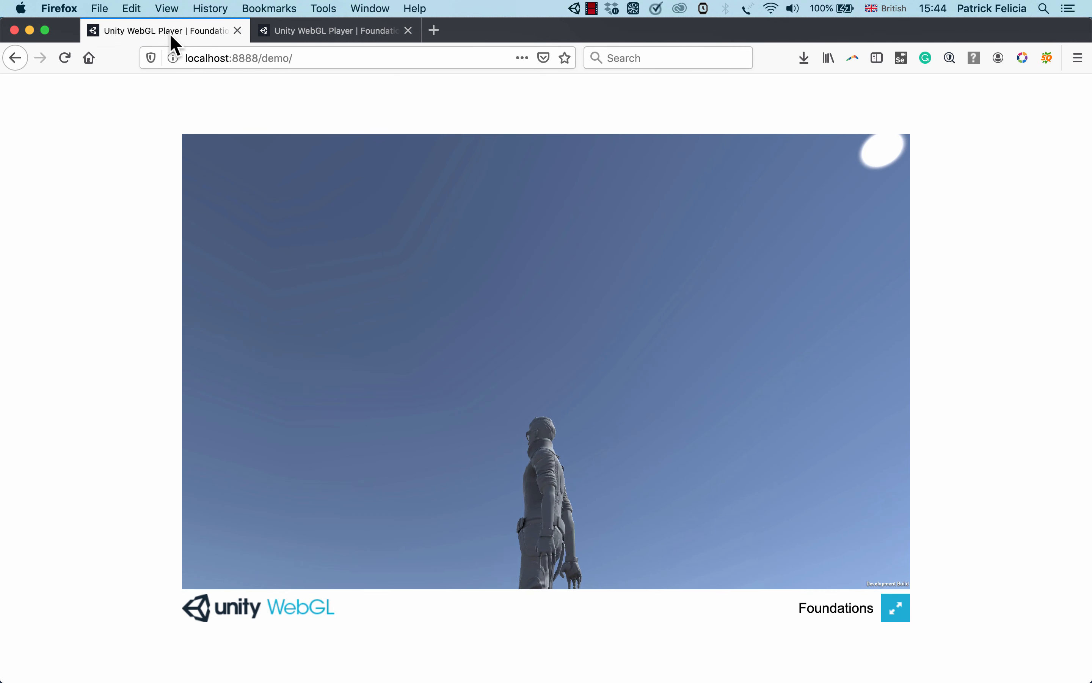
Step: Switch to Finder and examine the demo folder in MAMP's htdocs folder, comparing its files with those in build1_webgl
key(super+Tab)
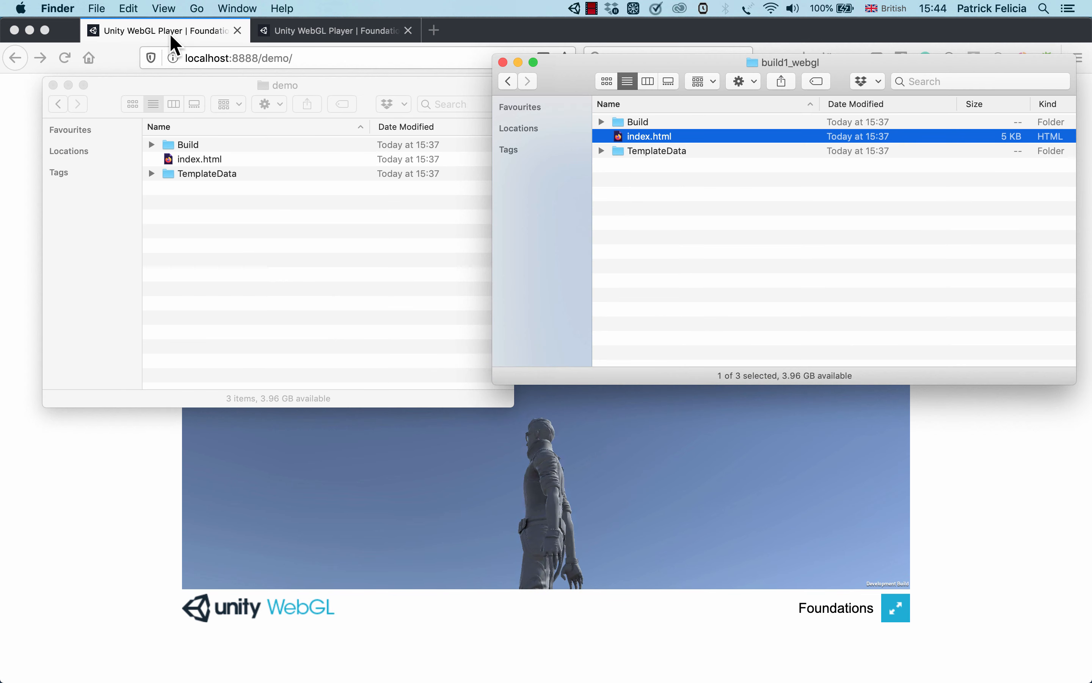
click(218, 218)
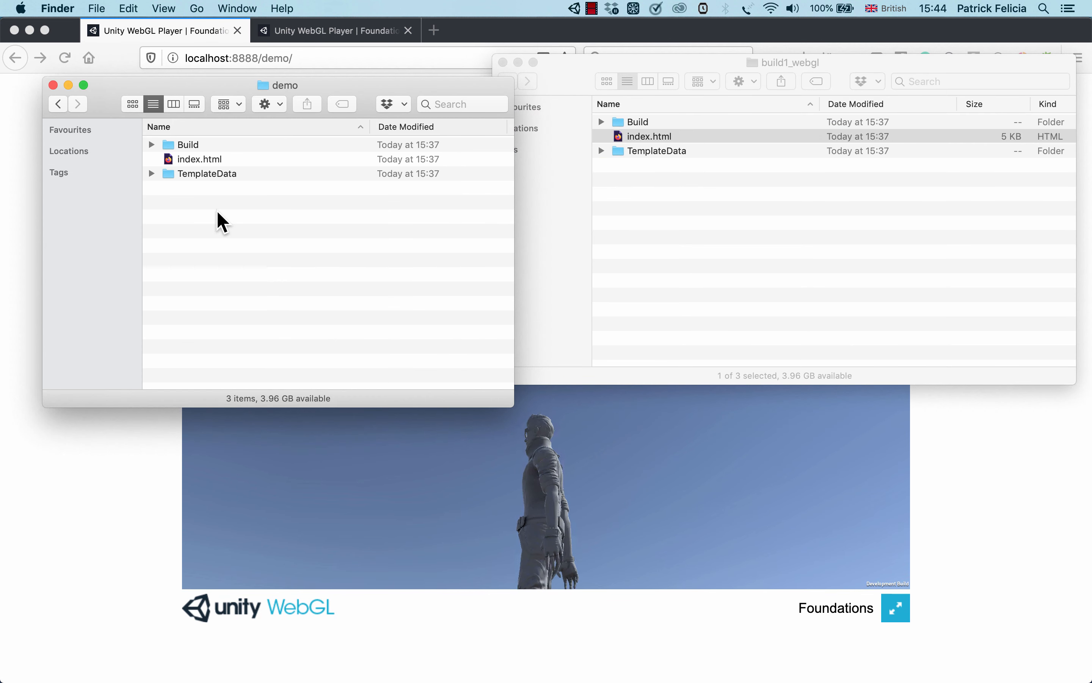
key(super+Up)
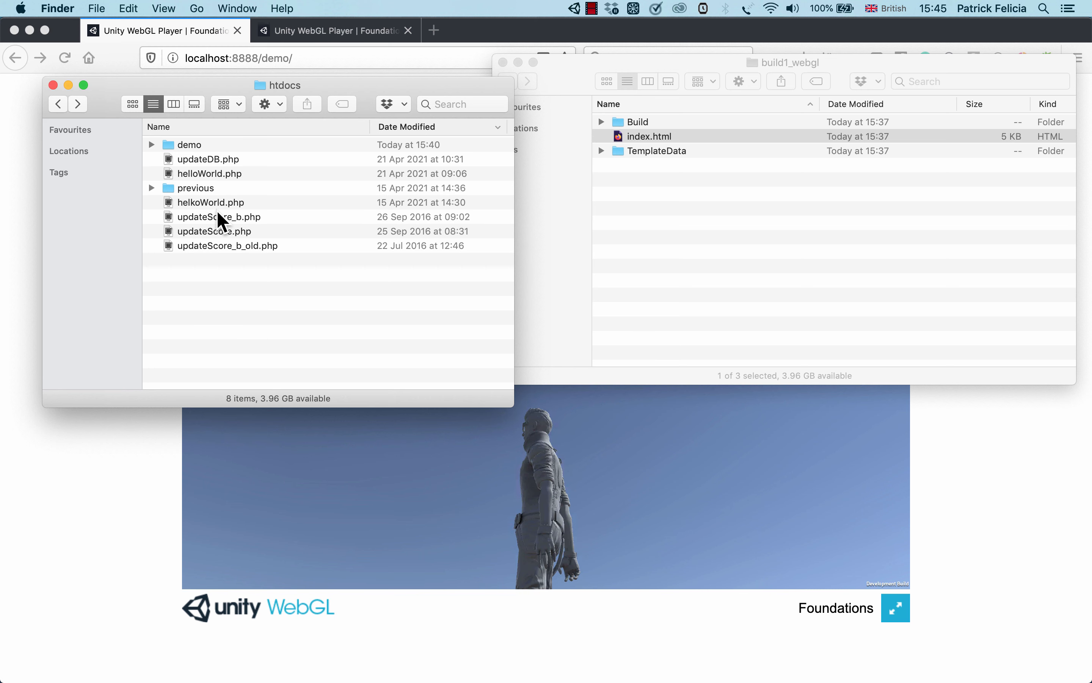
key(super+Up)
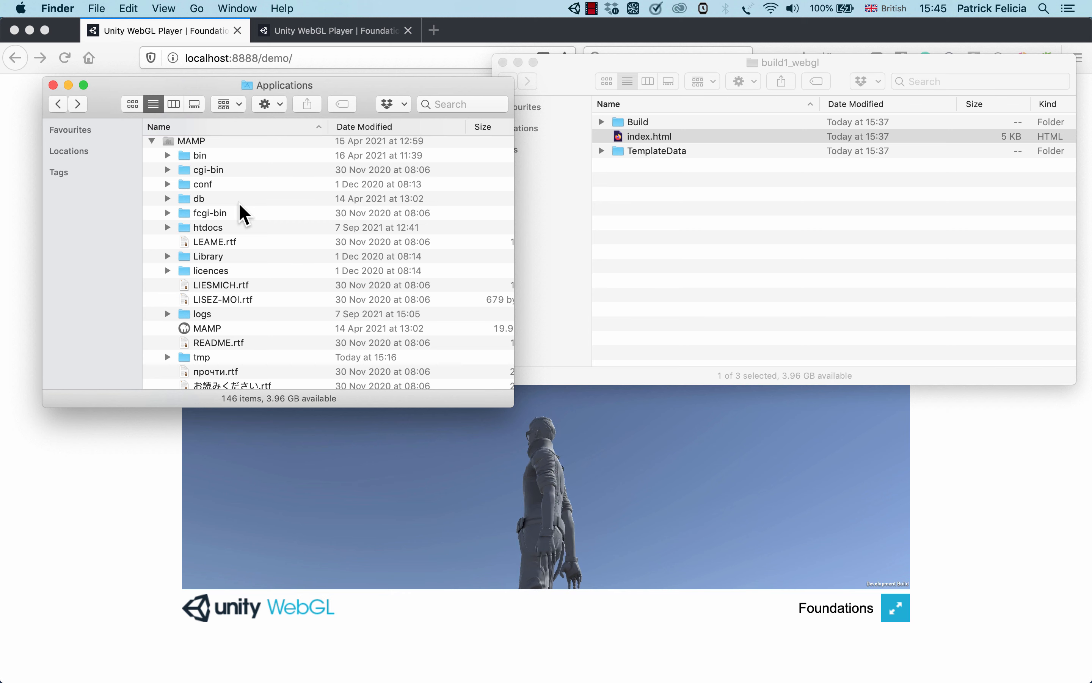
key(super+[)
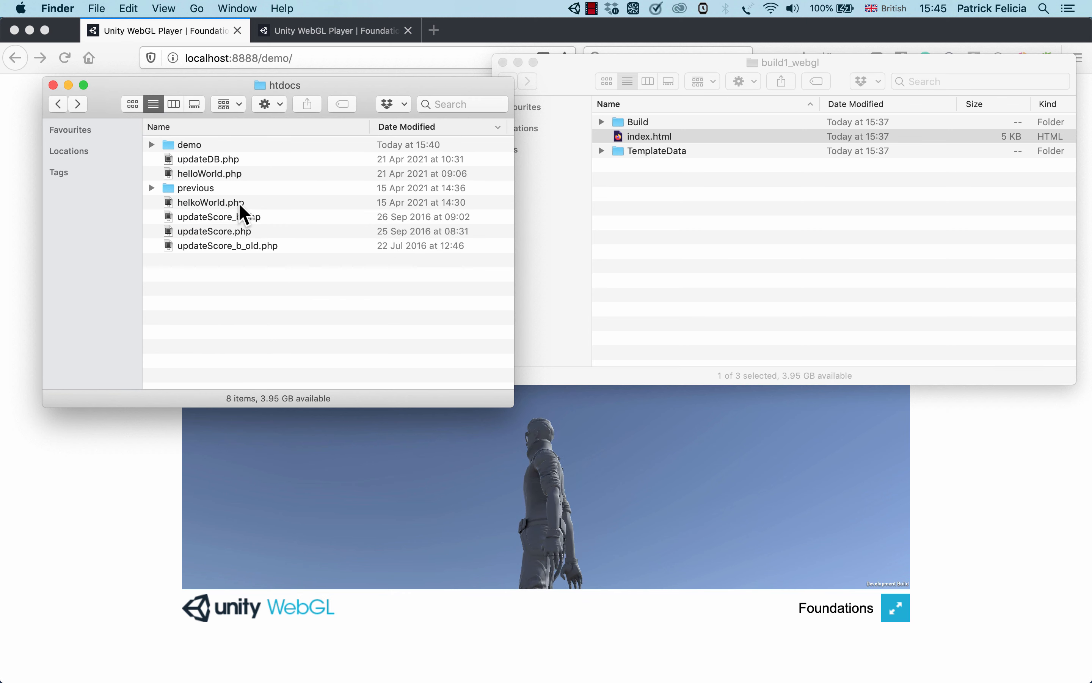
double_click(193, 145)
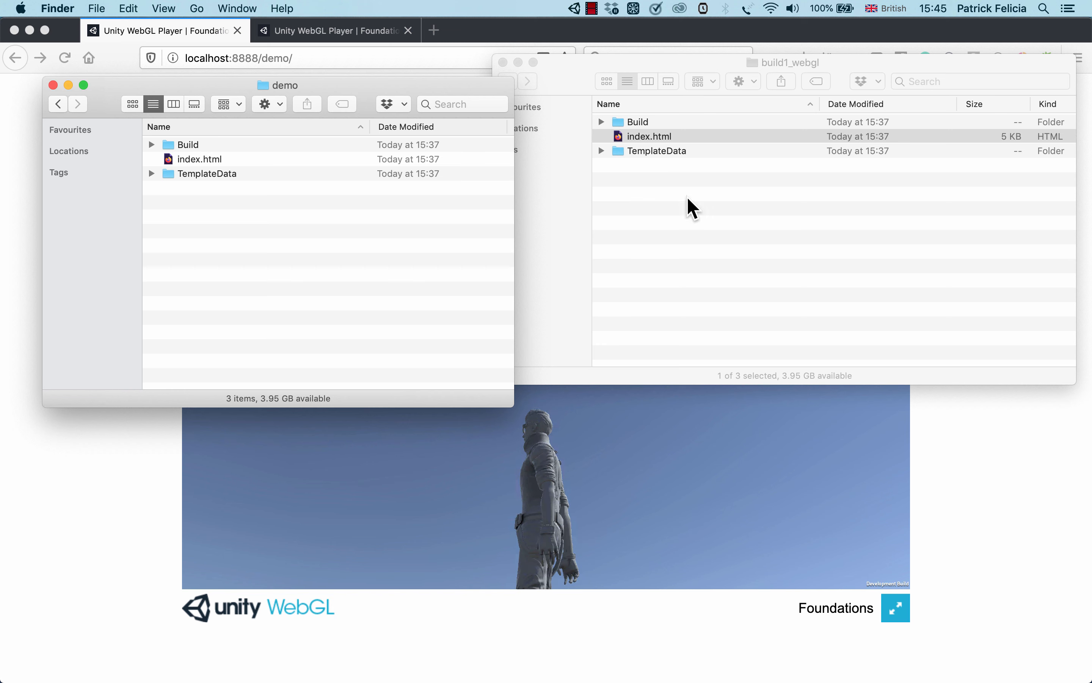
click(687, 211)
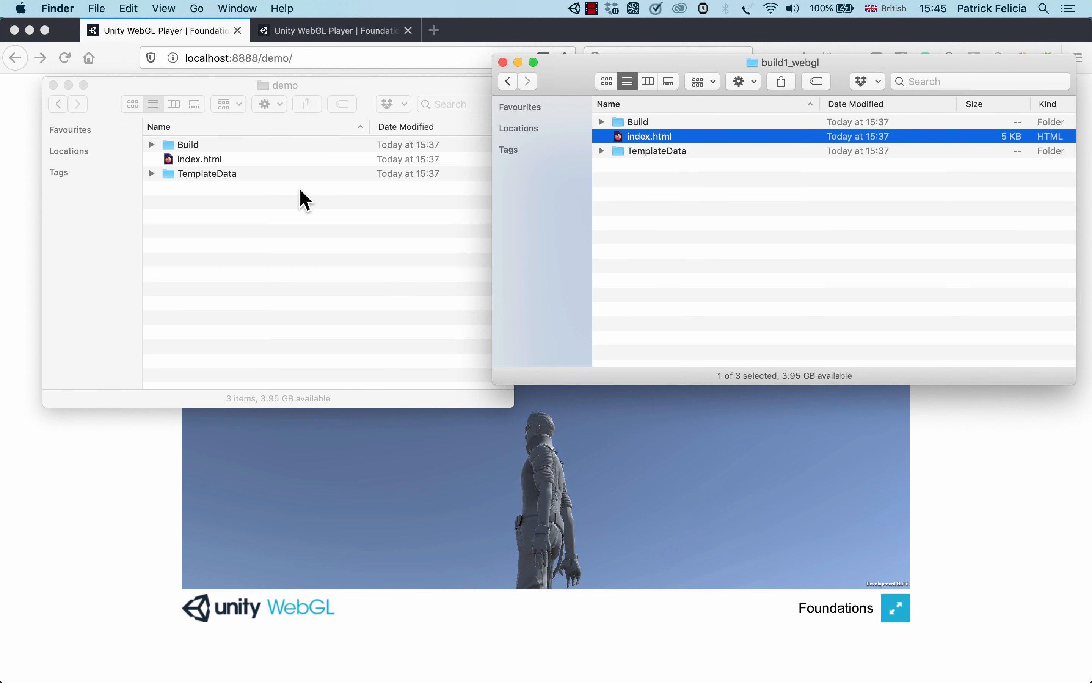
Step: Switch back to Firefox and inspect the address localhost:8888/demo/ and the WebGL build running there
click(315, 61)
click(224, 59)
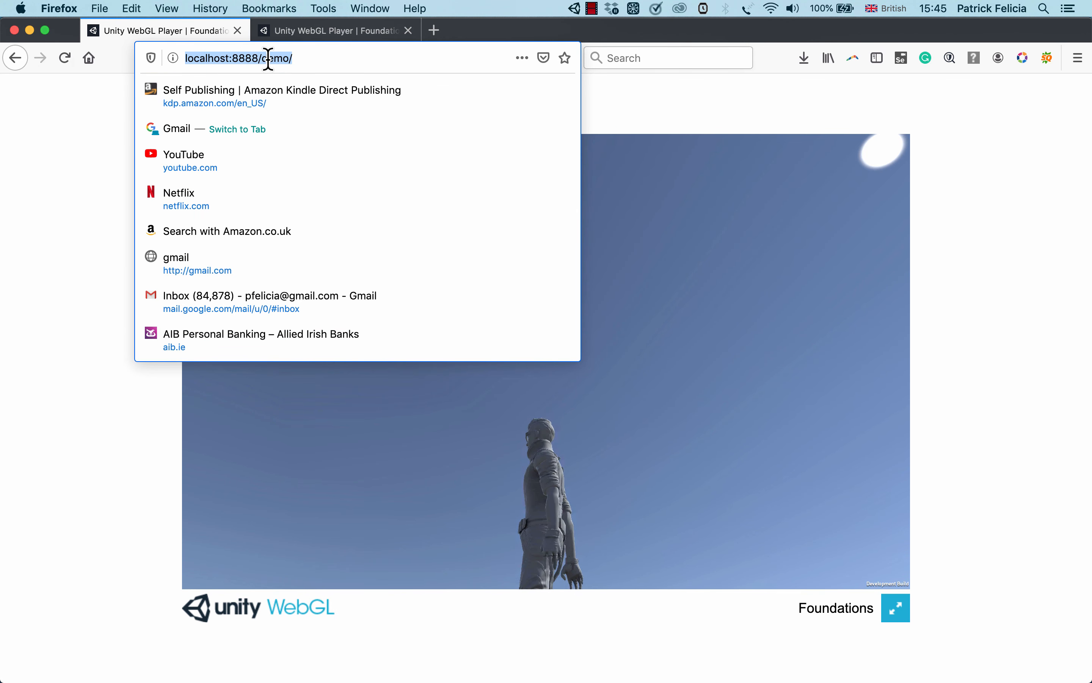
key(Escape)
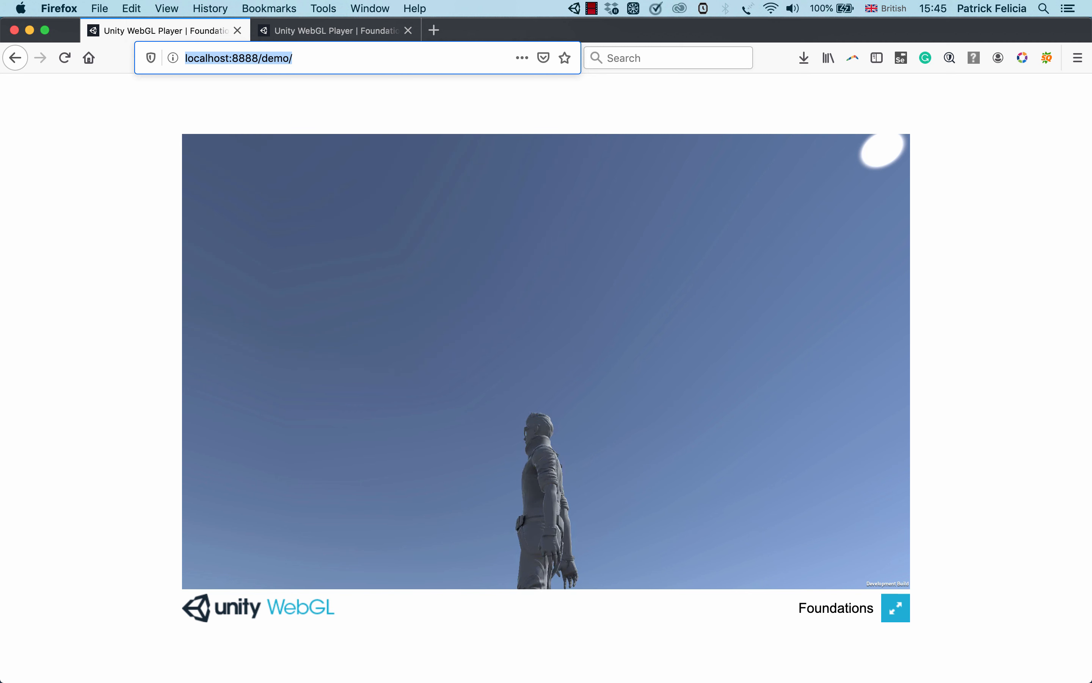
click(309, 62)
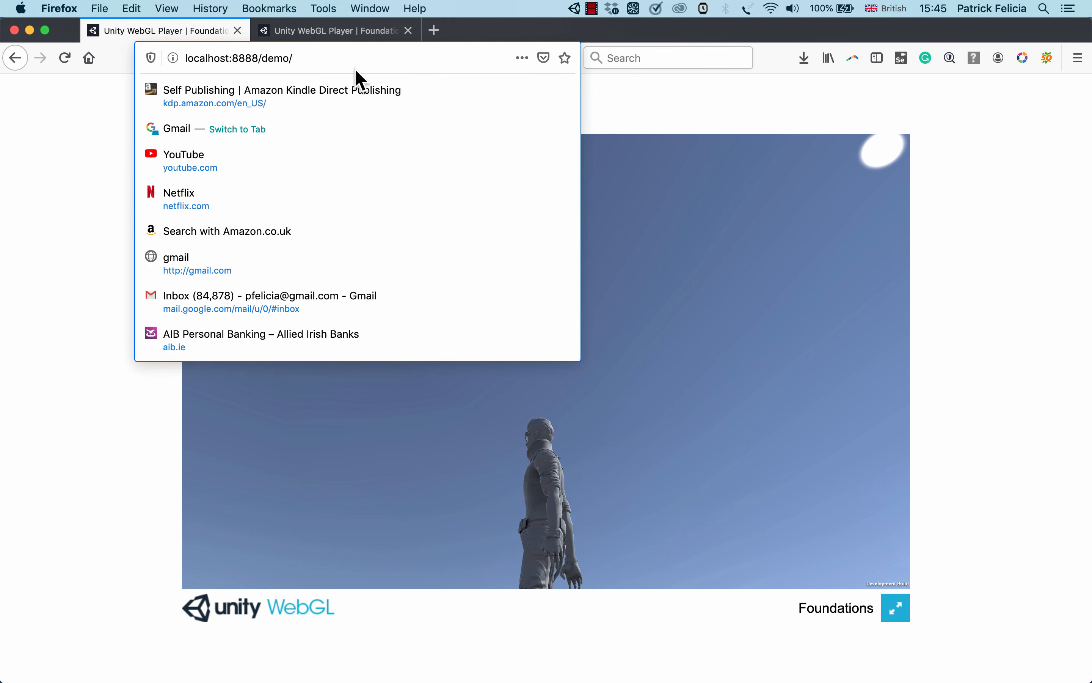
key(Escape)
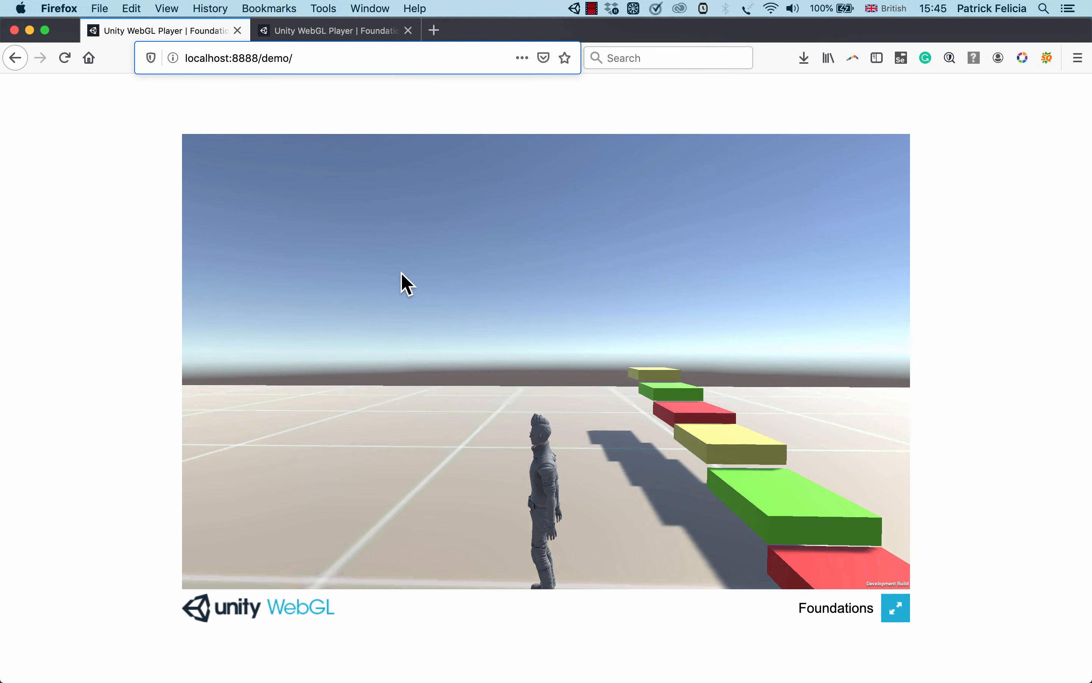